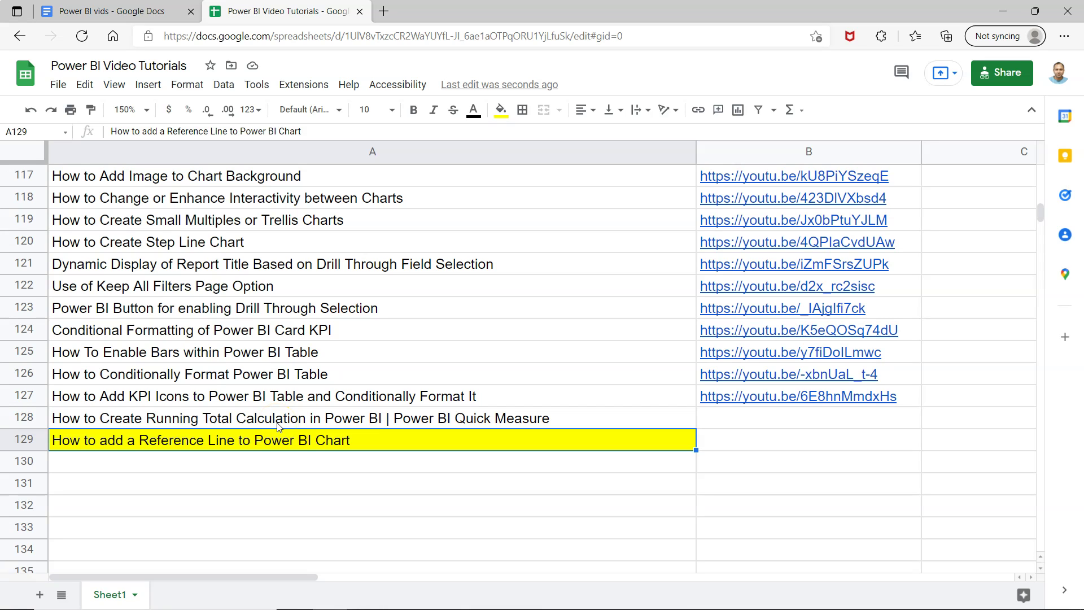
- Switch to Power BI Desktop and inspect the monthly bars of the Sales and Quantity by Month chart
click(153, 450)
click(255, 442)
click(236, 445)
key(alt+Tab)
key(alt+Tab)
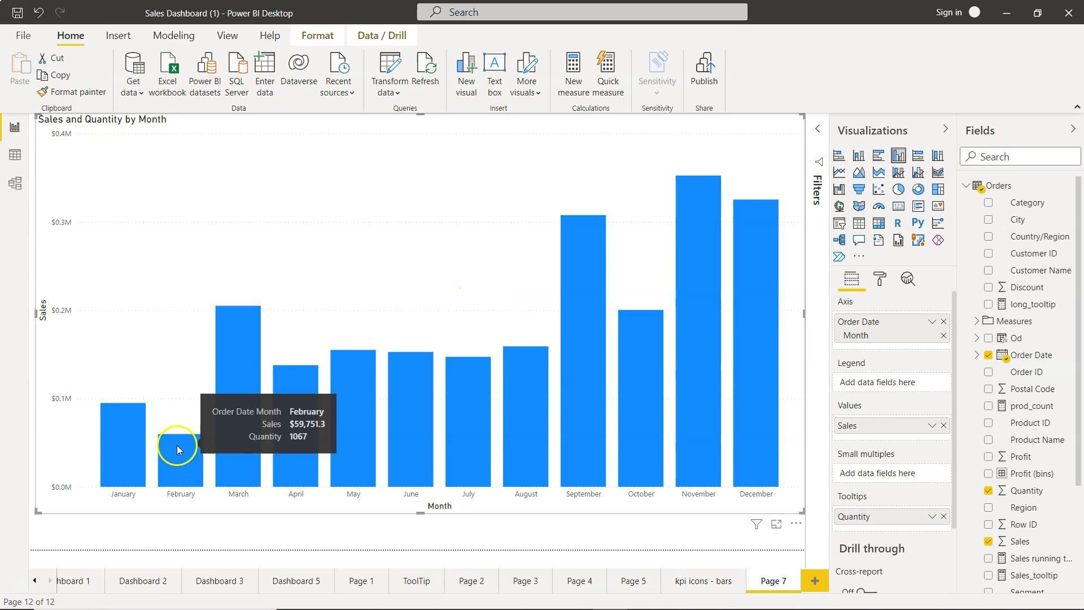
mouse_move(118, 423)
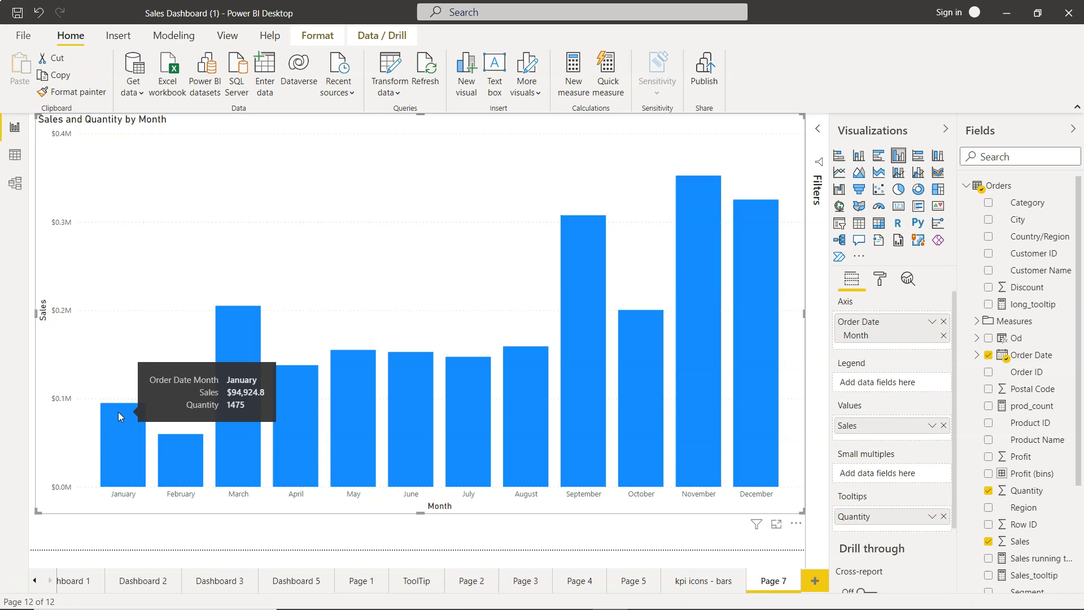
mouse_move(180, 458)
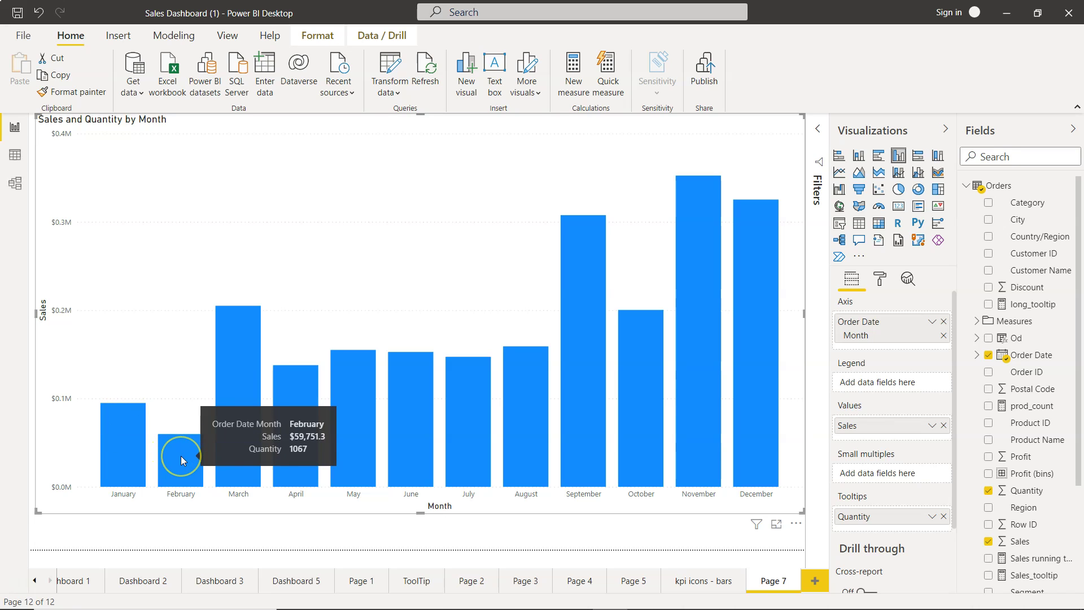
mouse_move(246, 382)
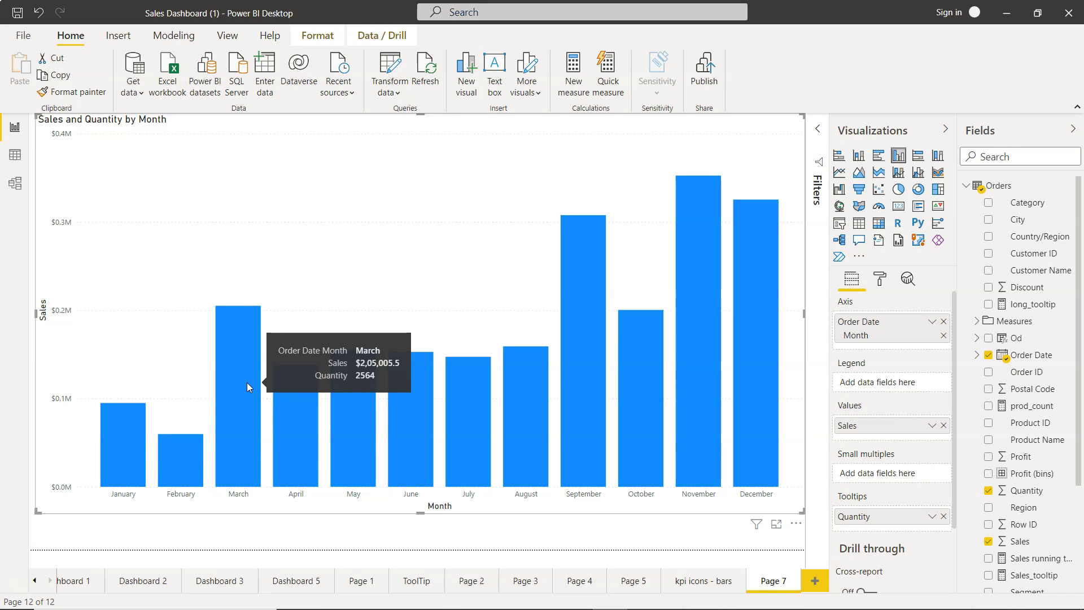
mouse_move(291, 396)
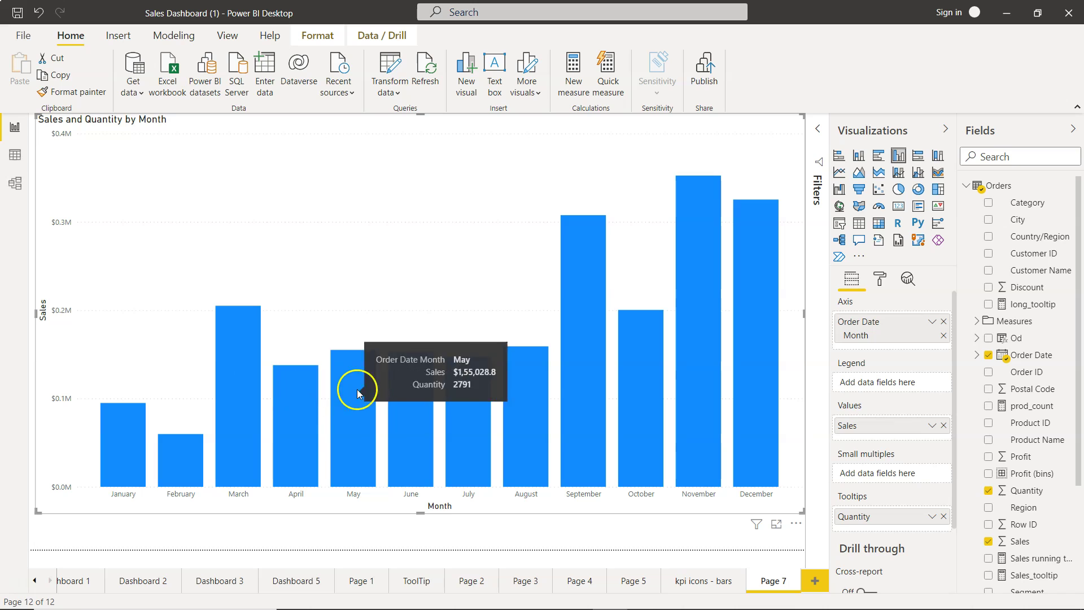
mouse_move(588, 280)
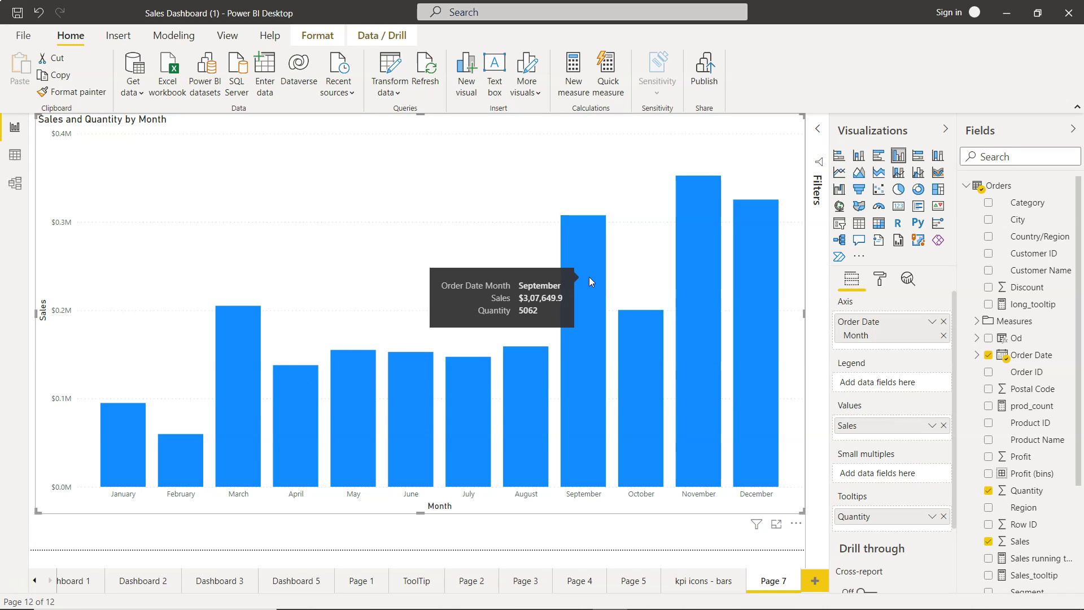
- Adjust the chart view until the November tooltip shows Sales $3,52,461.1 and Quantity 5775
click(634, 243)
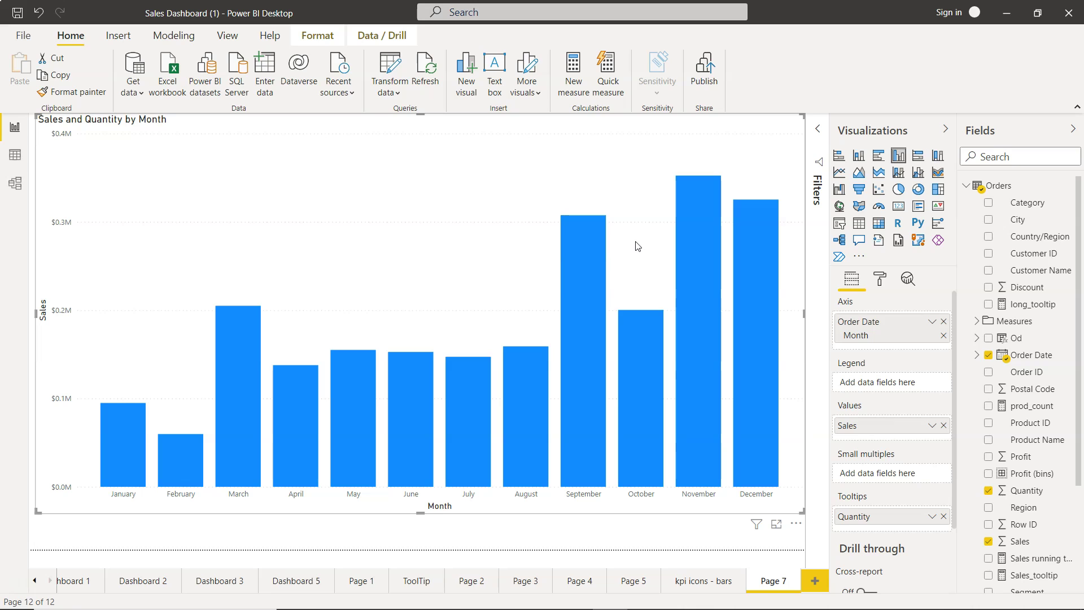
click(634, 220)
click(82, 440)
drag(80, 389, 95, 227)
drag(371, 249, 405, 261)
drag(484, 198, 446, 204)
drag(683, 316, 864, 329)
mouse_move(701, 417)
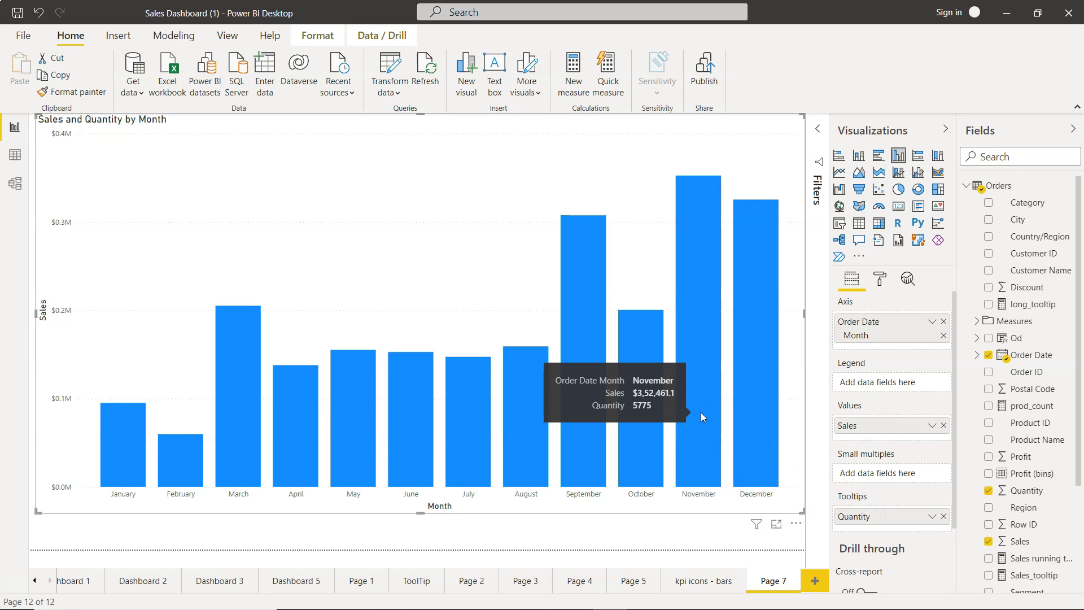
- From the Analytics pane, add a constant line at value 70000 to the monthly sales chart
click(907, 280)
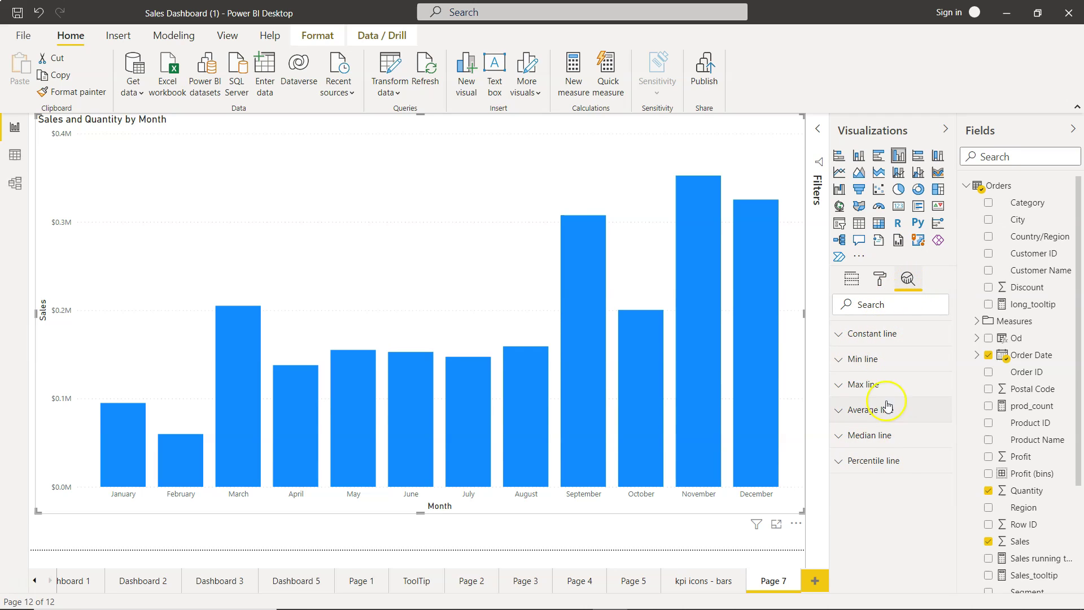
click(844, 332)
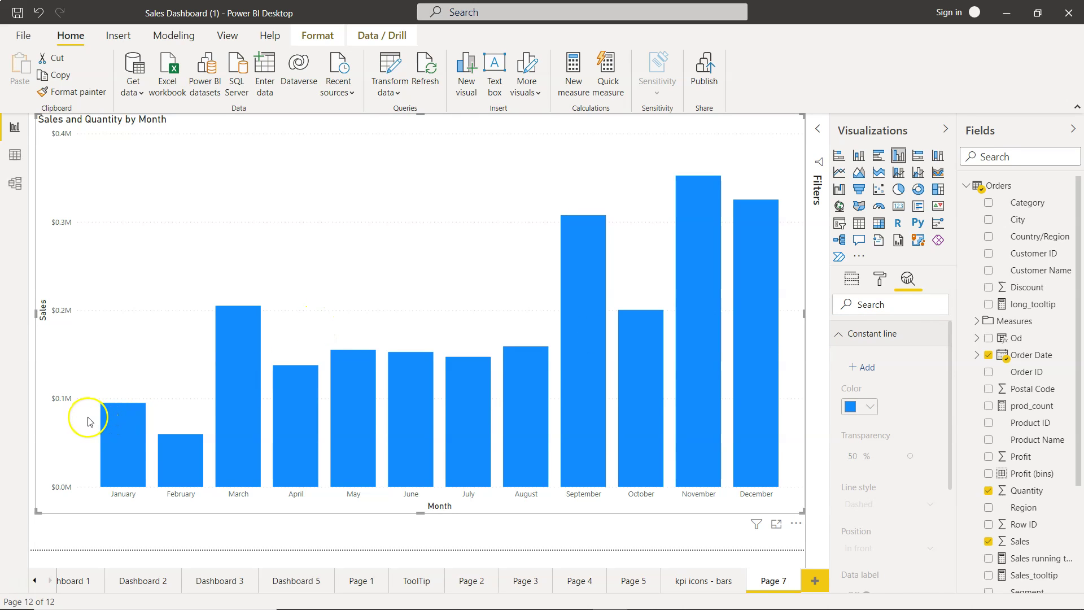
click(859, 368)
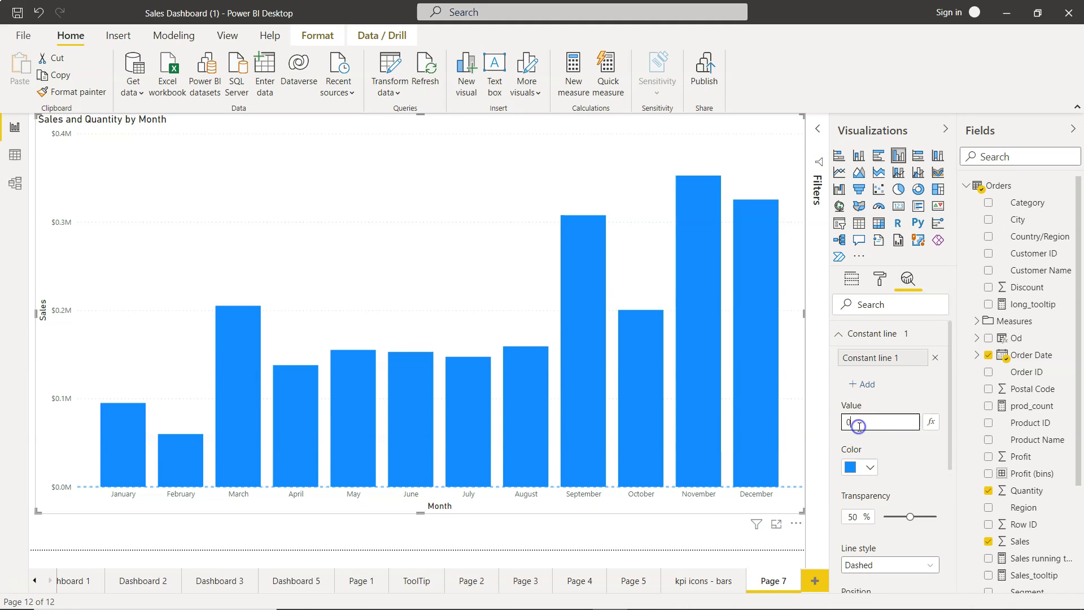
click(859, 424)
text(70000)
click(870, 467)
click(932, 424)
click(901, 467)
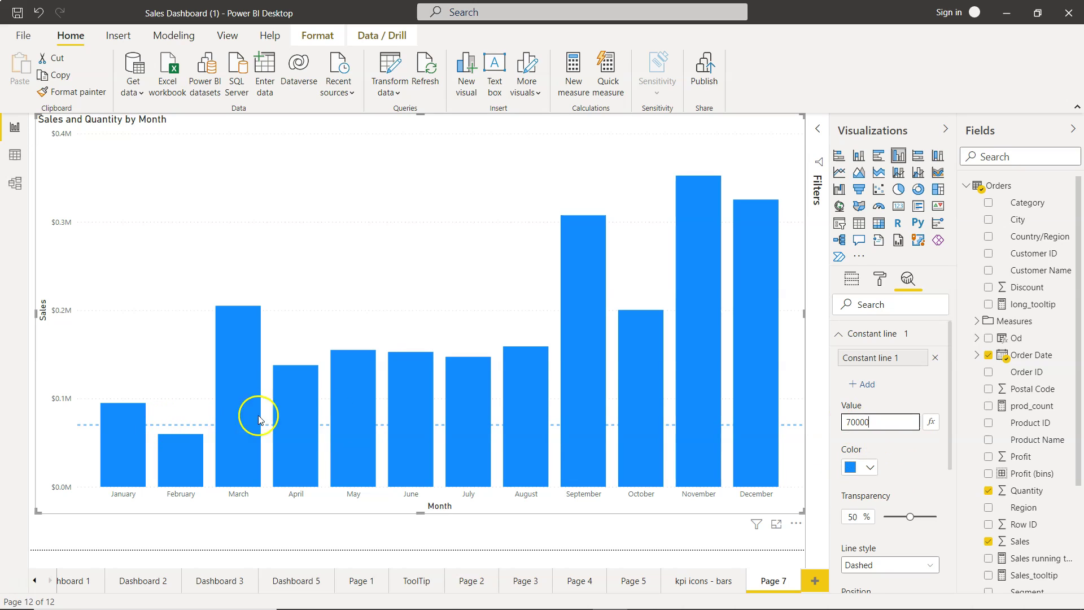
- Make the 70000 constant line light grey with 22% transparency
click(869, 468)
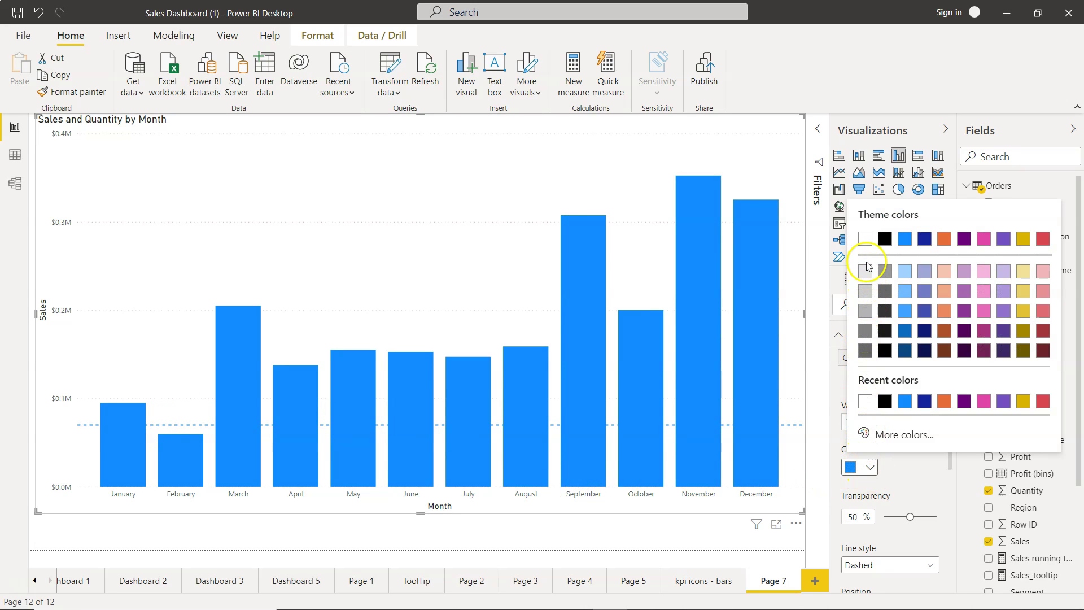
click(868, 312)
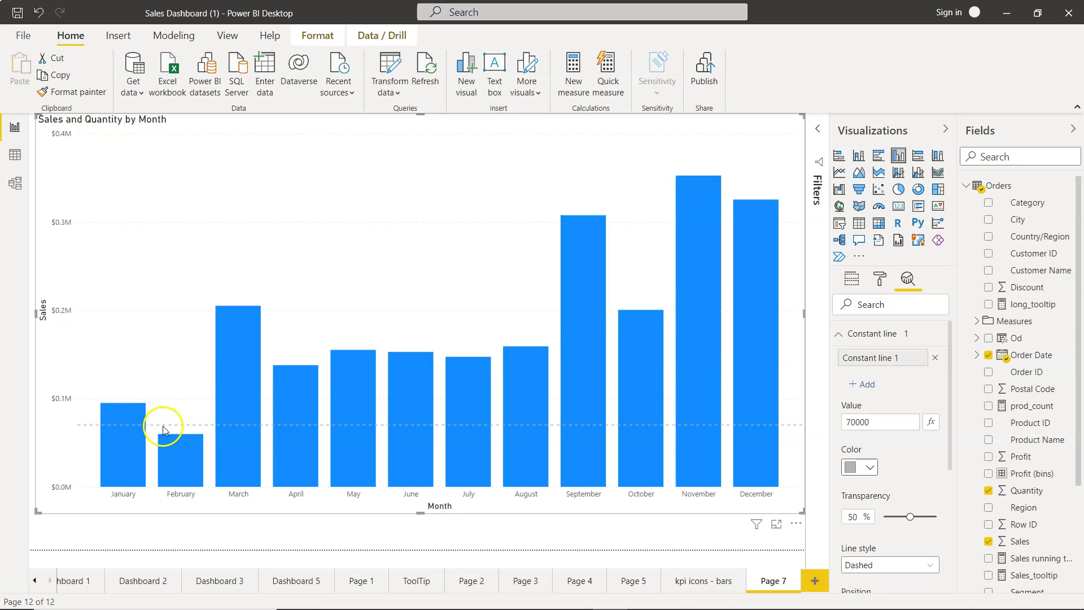
scroll(909, 493, down, 1)
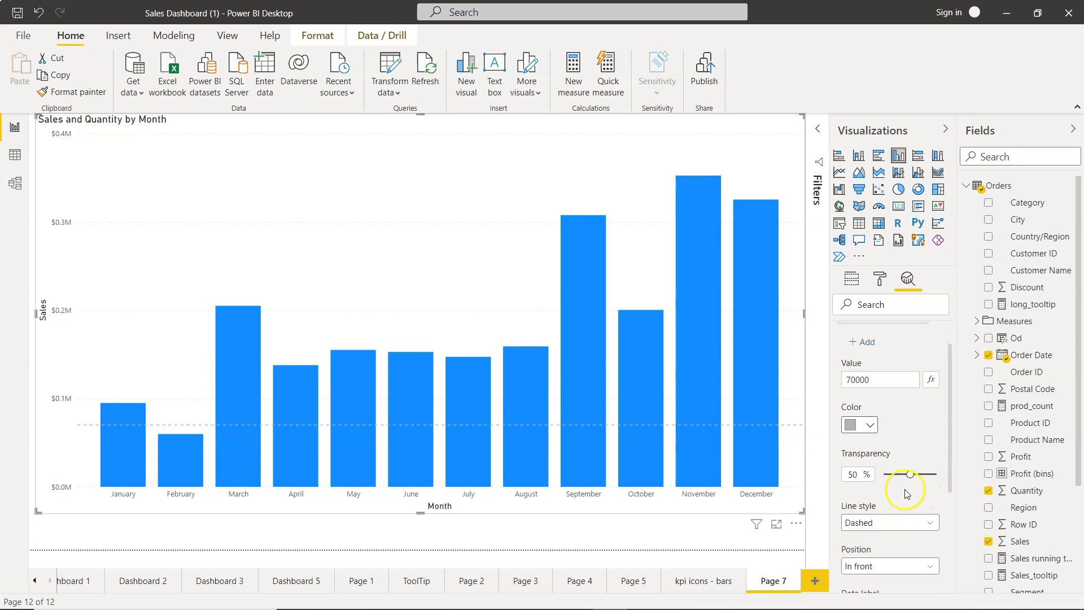
drag(911, 476, 913, 475)
scroll(906, 496, down, 2)
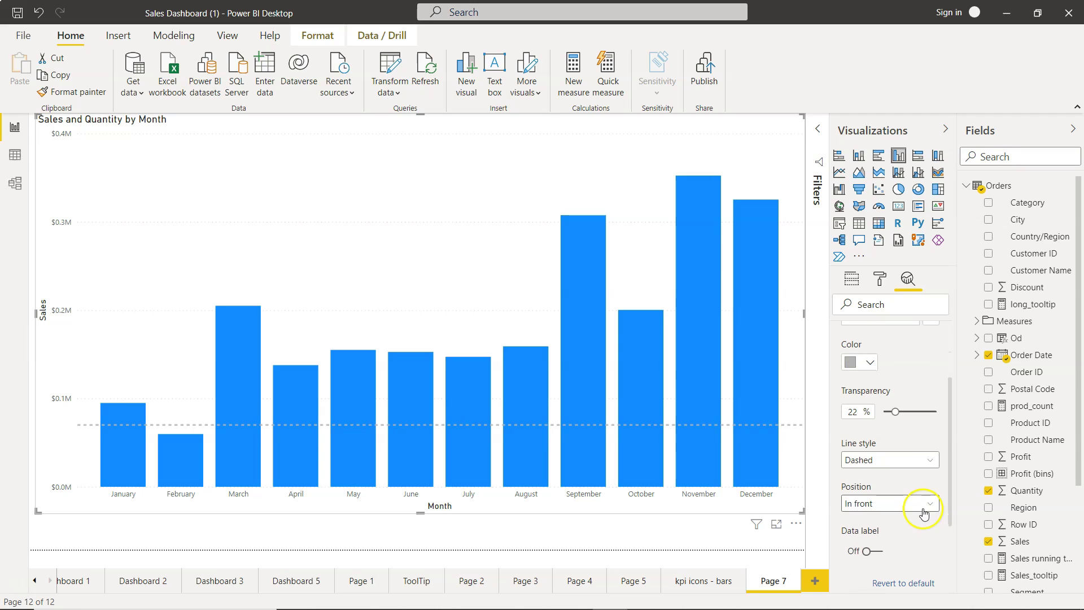
- Set the line style to Dotted and position the line behind the bars
click(904, 464)
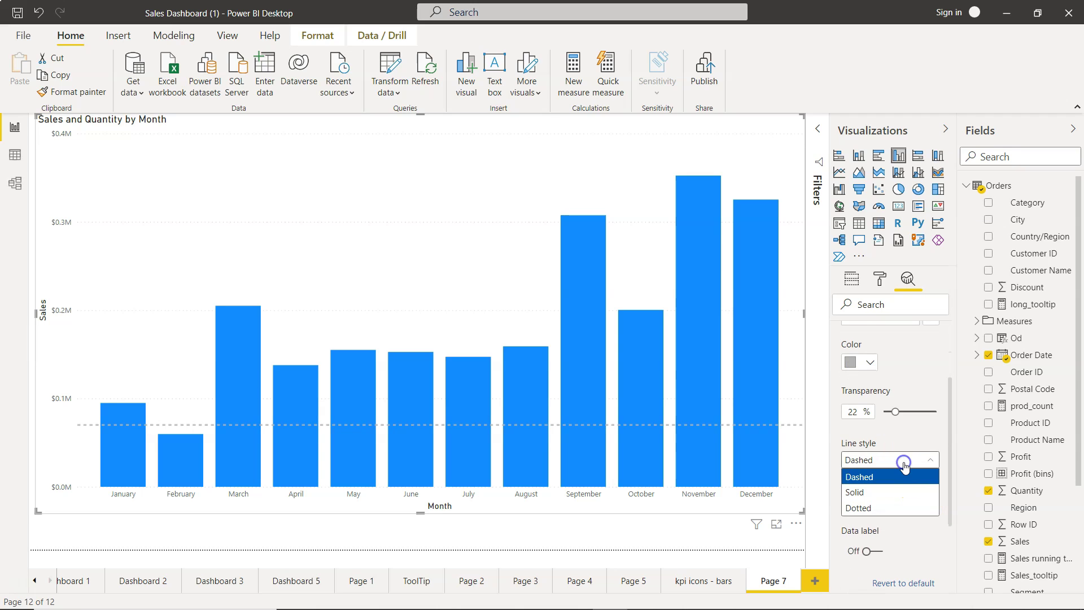
click(910, 492)
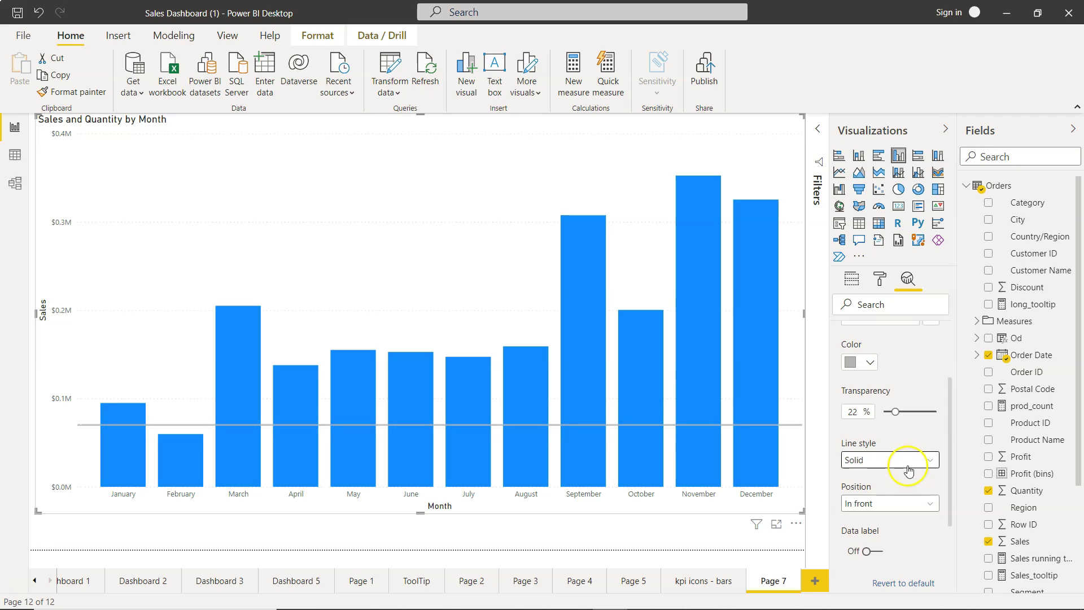
click(907, 459)
click(905, 507)
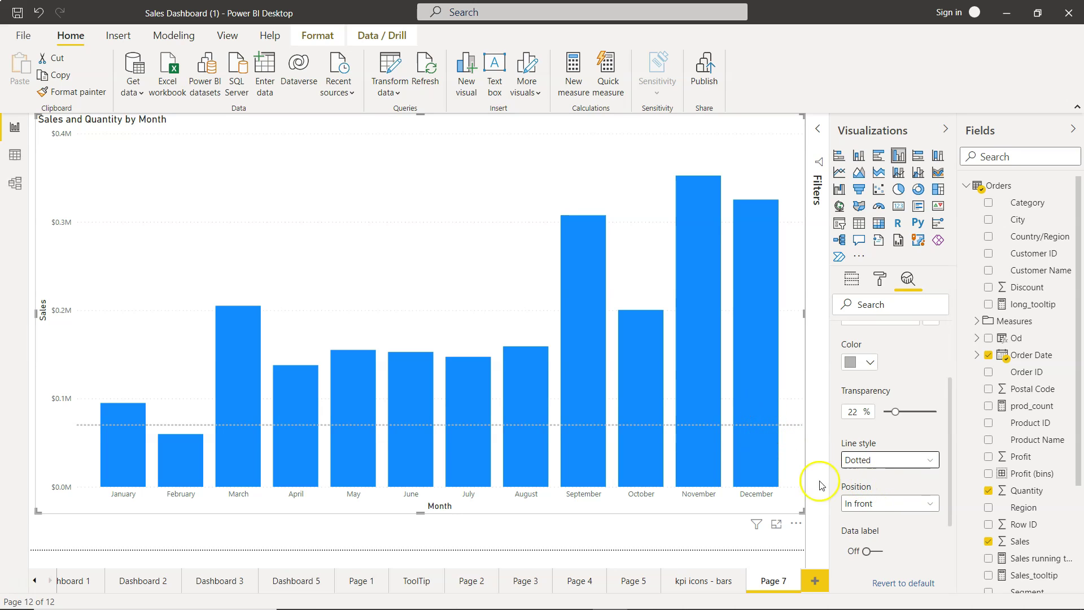
click(888, 502)
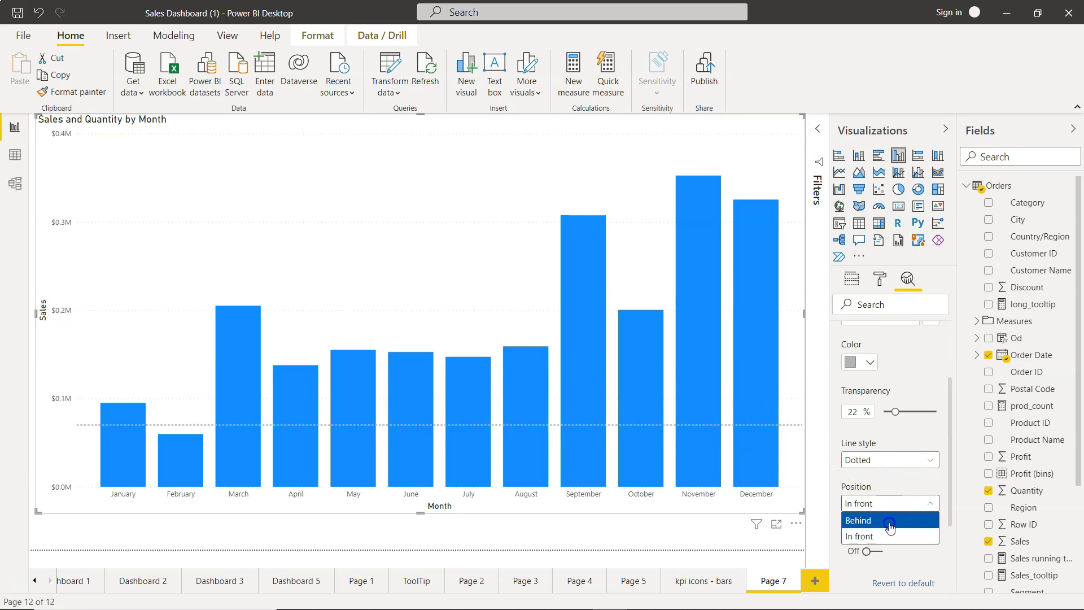
click(890, 521)
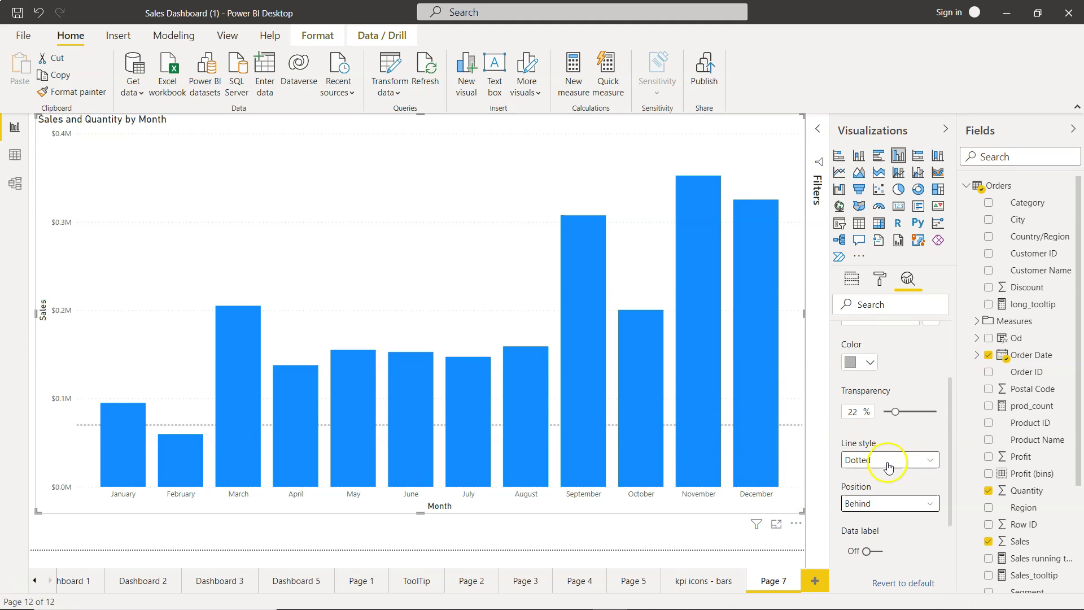
scroll(890, 455, down, 1)
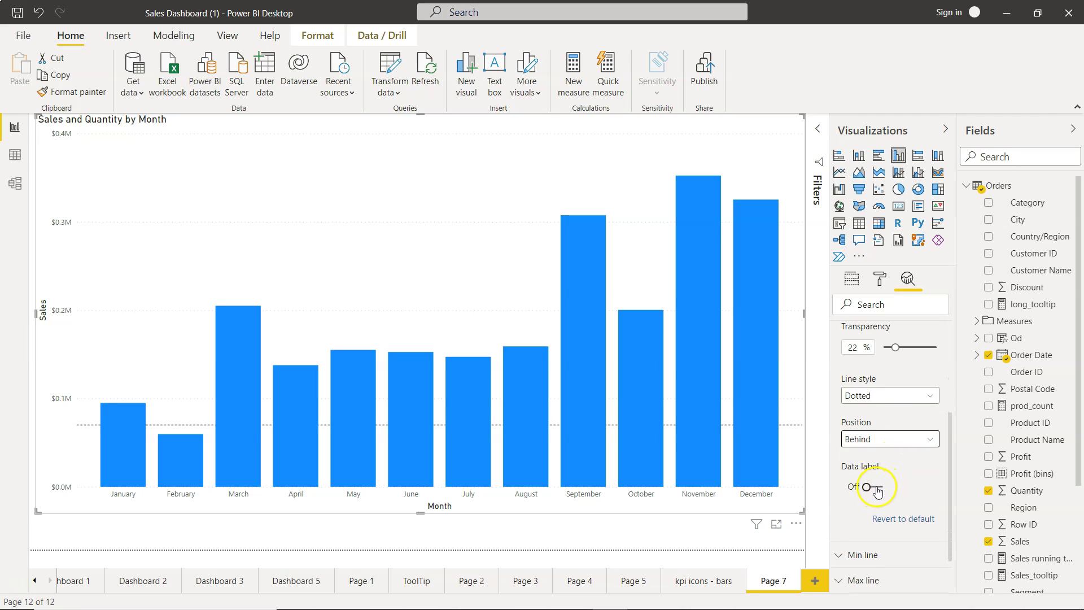
- Turn on a black data label for the constant line showing both name and value
click(877, 489)
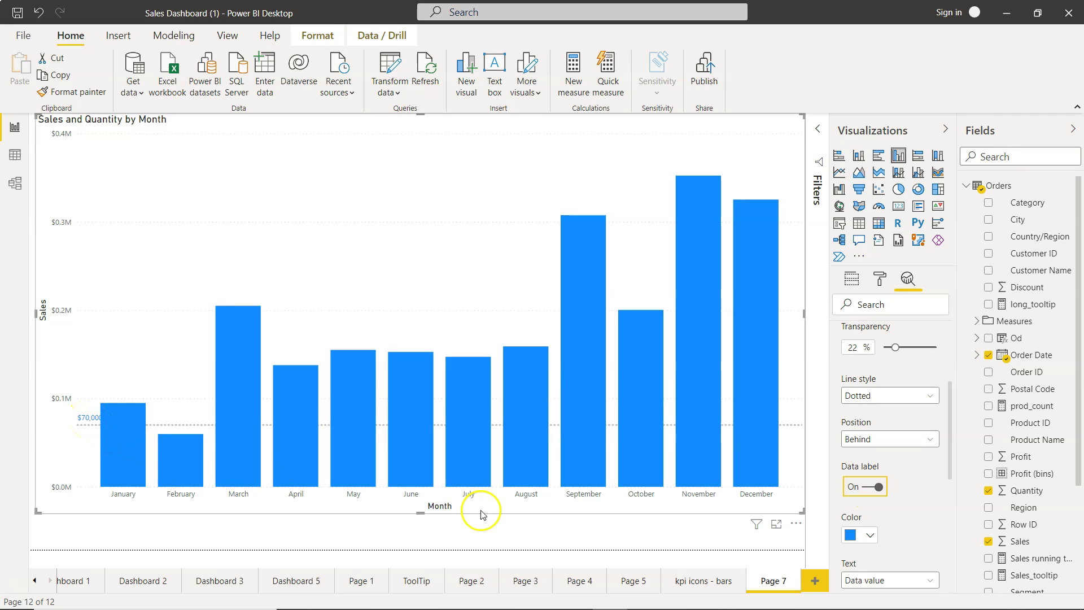
click(866, 535)
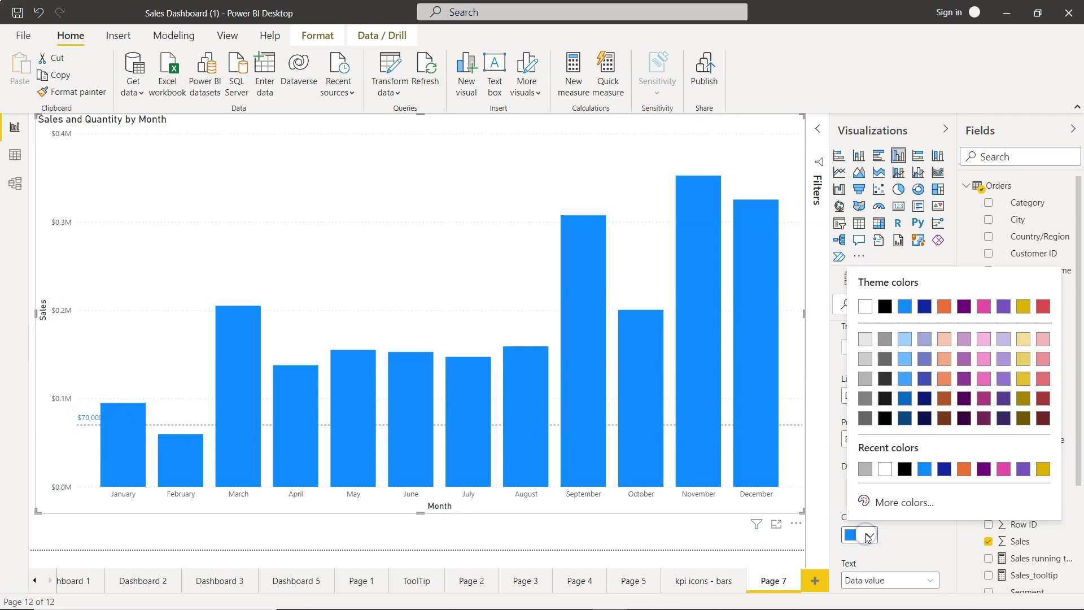
click(889, 303)
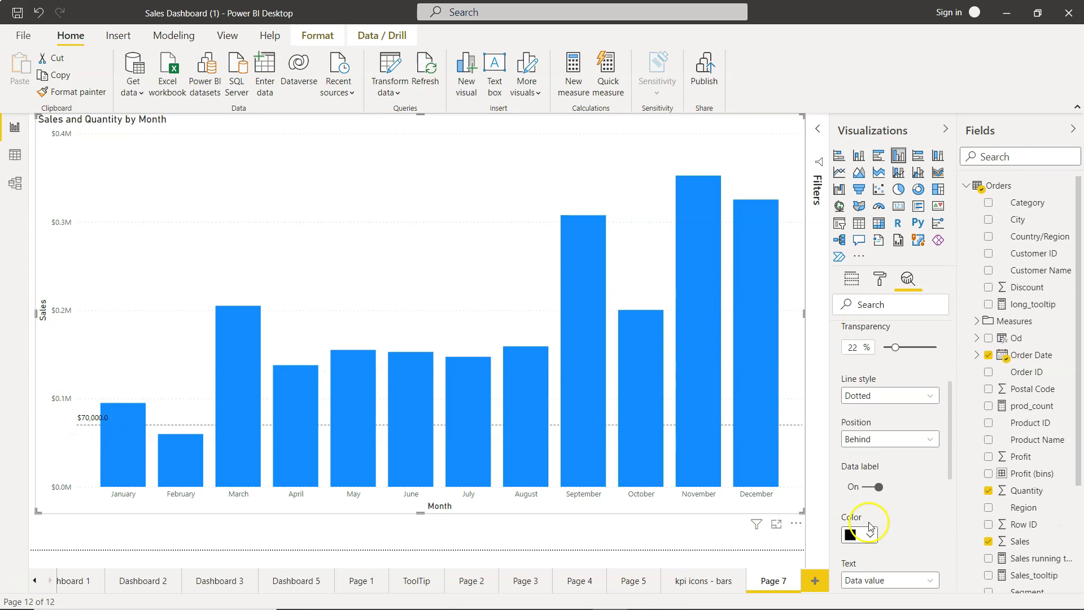
scroll(872, 522, down, 3)
click(895, 391)
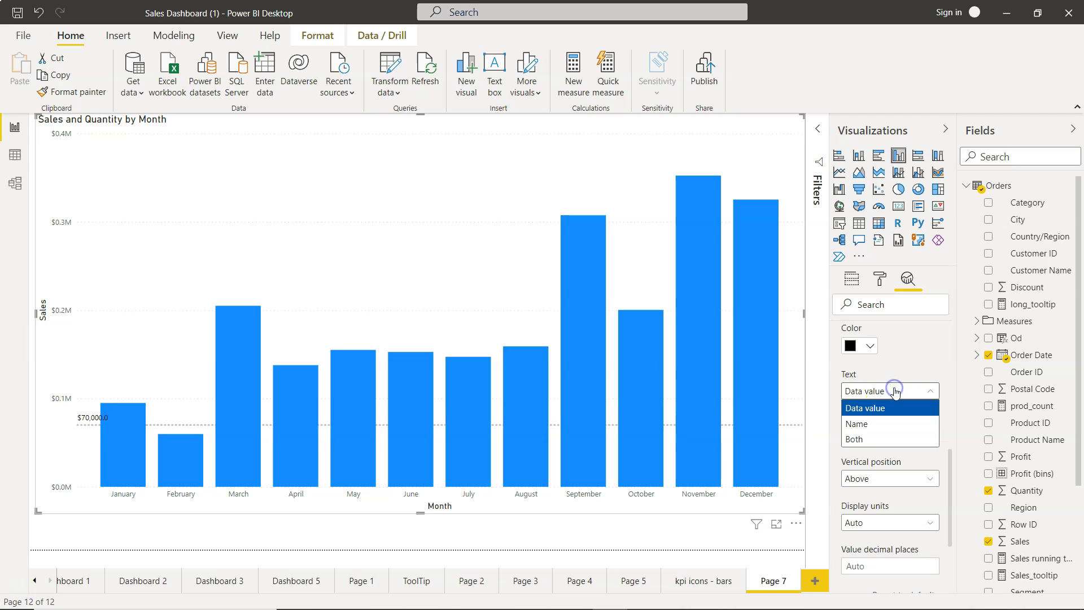
click(897, 424)
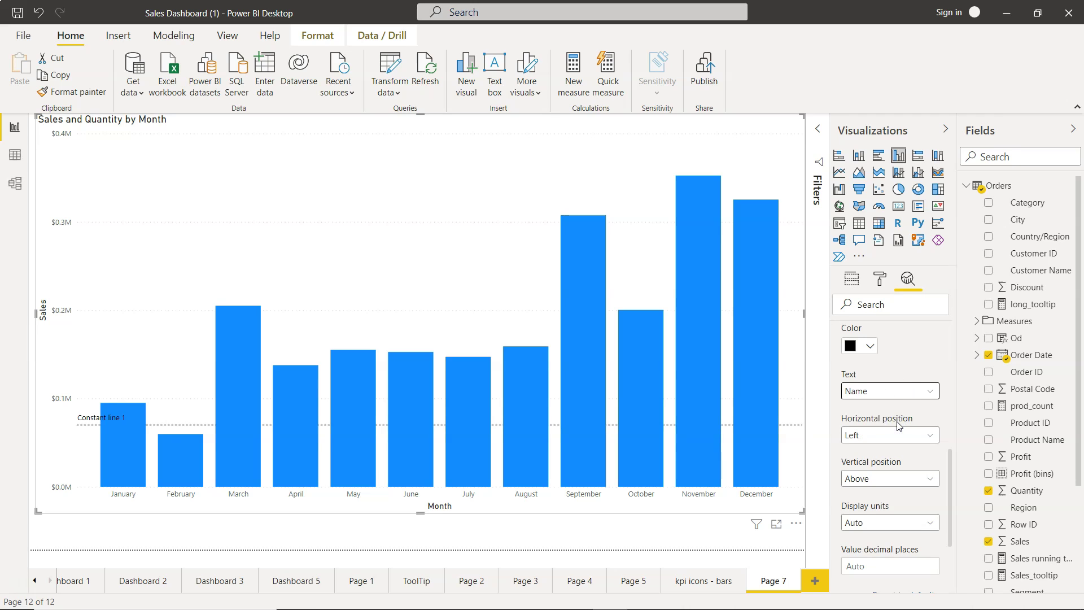
click(898, 391)
click(897, 436)
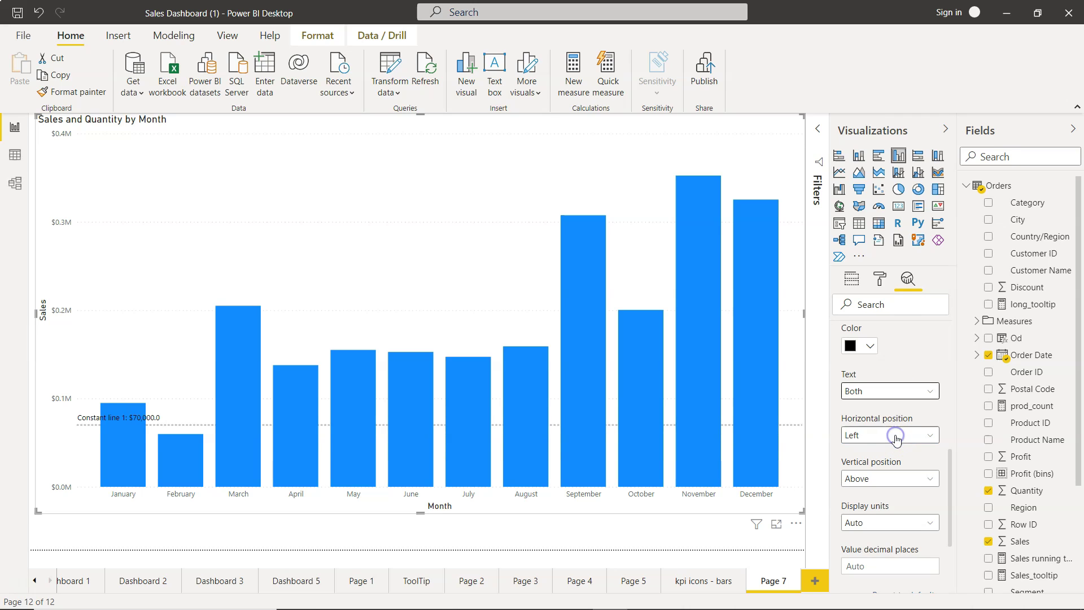
- Rename the first constant line to Minimum Sales
scroll(903, 364, up, 3)
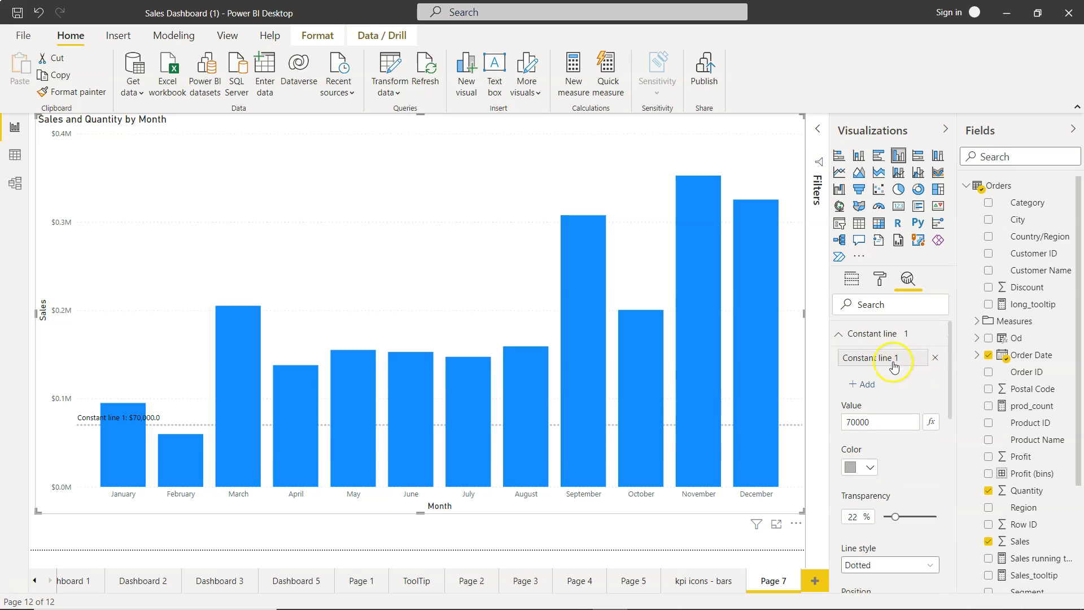
double_click(887, 358)
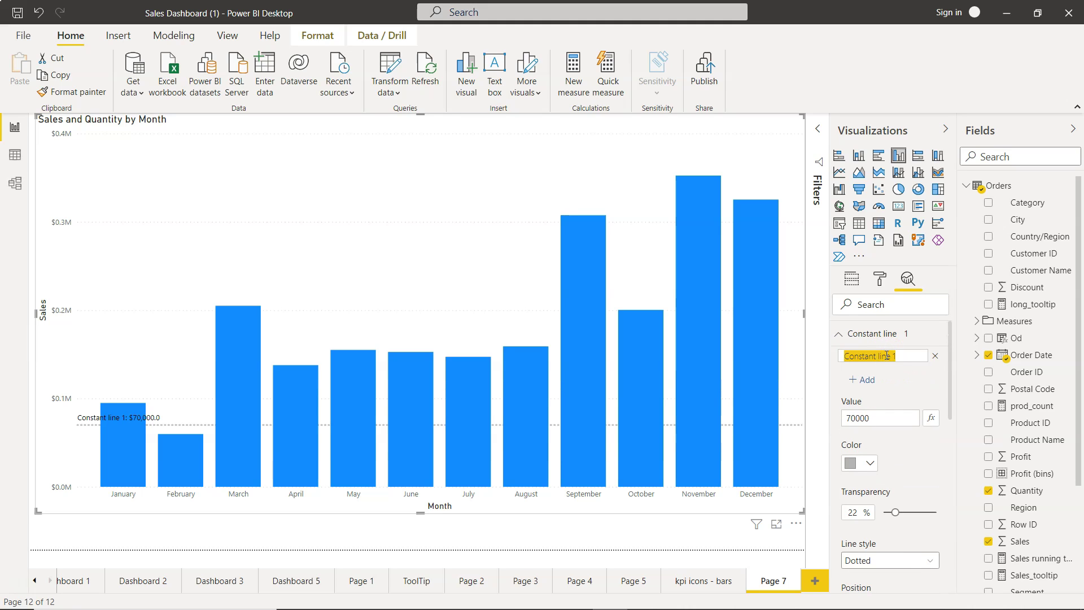
text(Minimum)
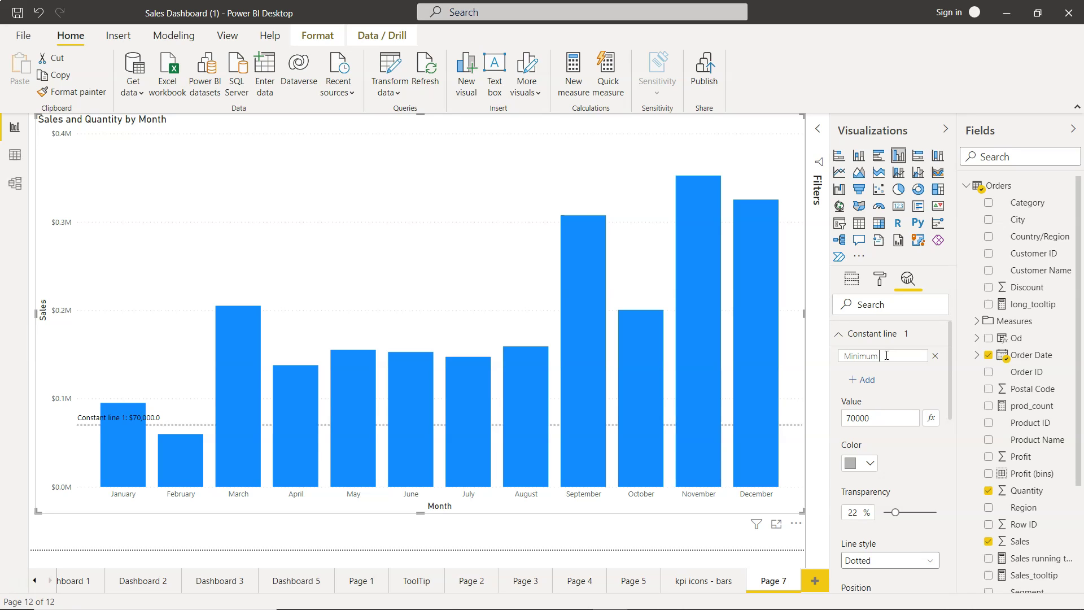
text(Sales)
key(Return)
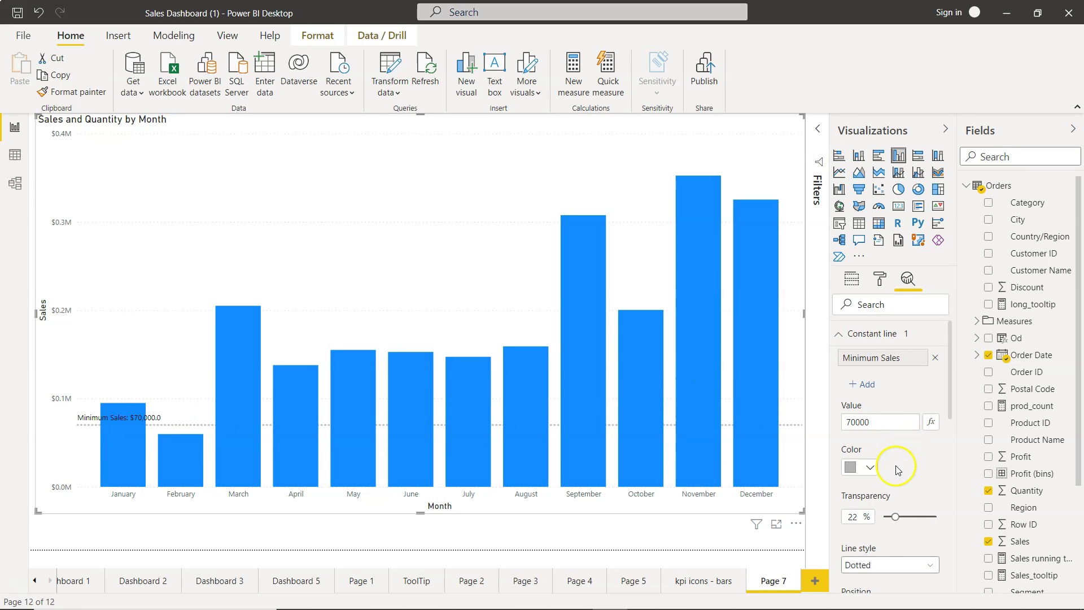
- Keep the label at left, above the line, and display its value in Thousands
scroll(896, 466, down, 5)
scroll(896, 468, up, 3)
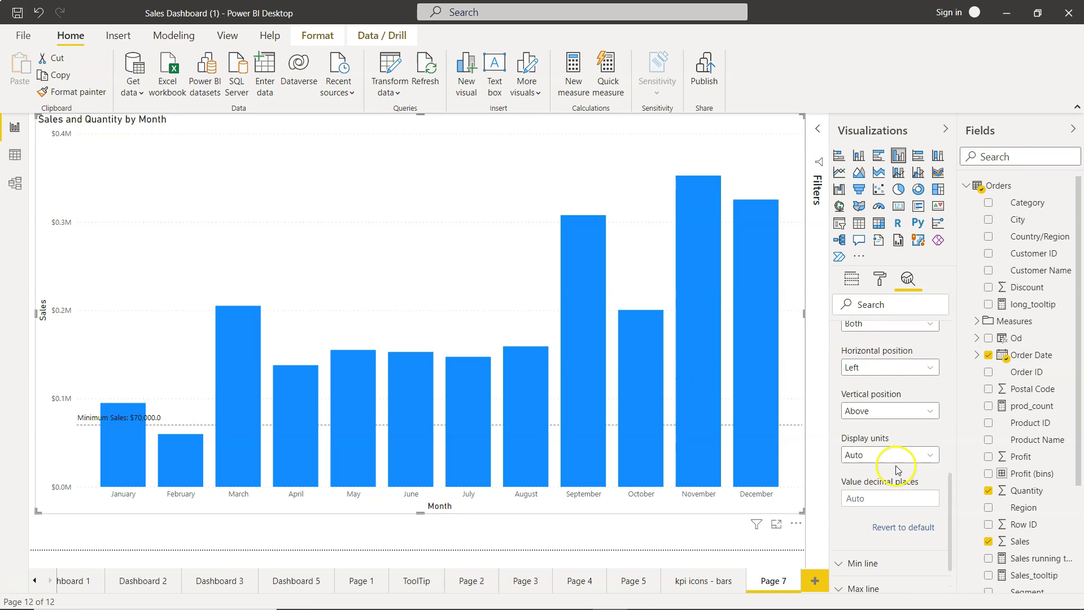
scroll(897, 468, down, 2)
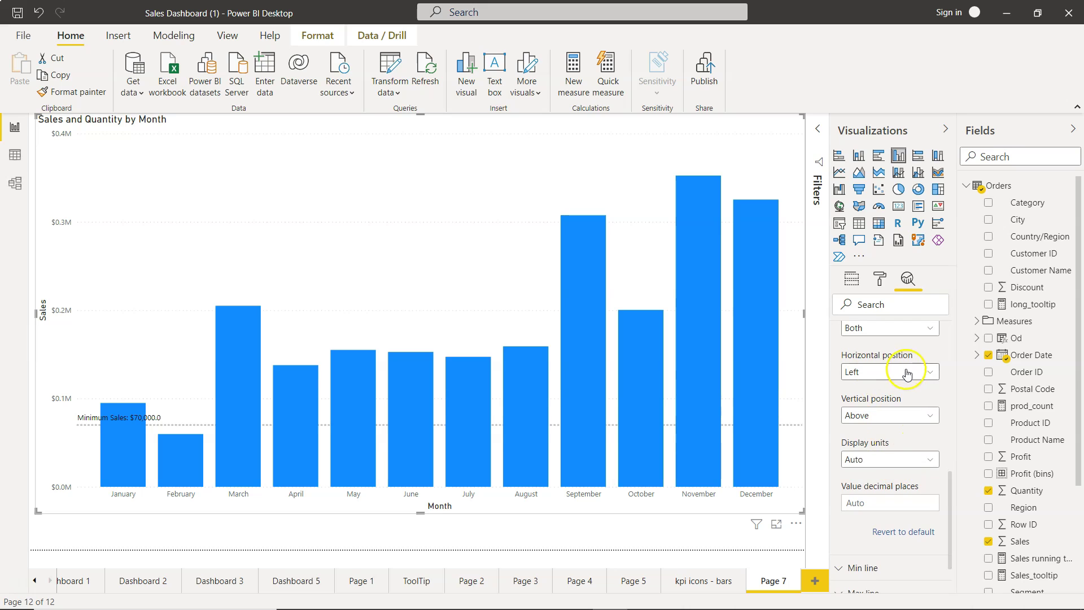
click(906, 372)
click(905, 374)
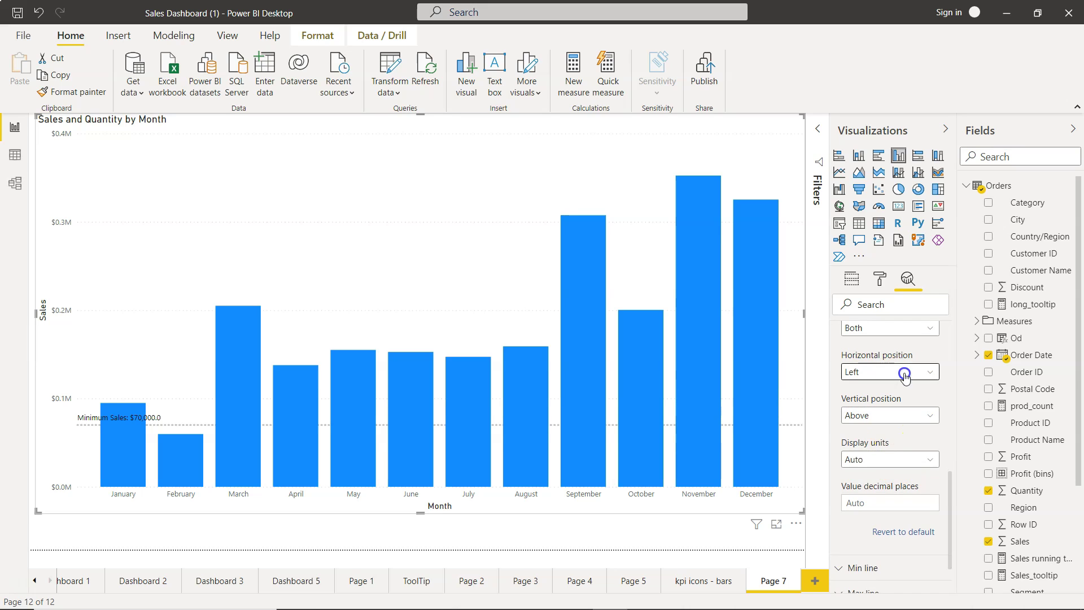
click(862, 424)
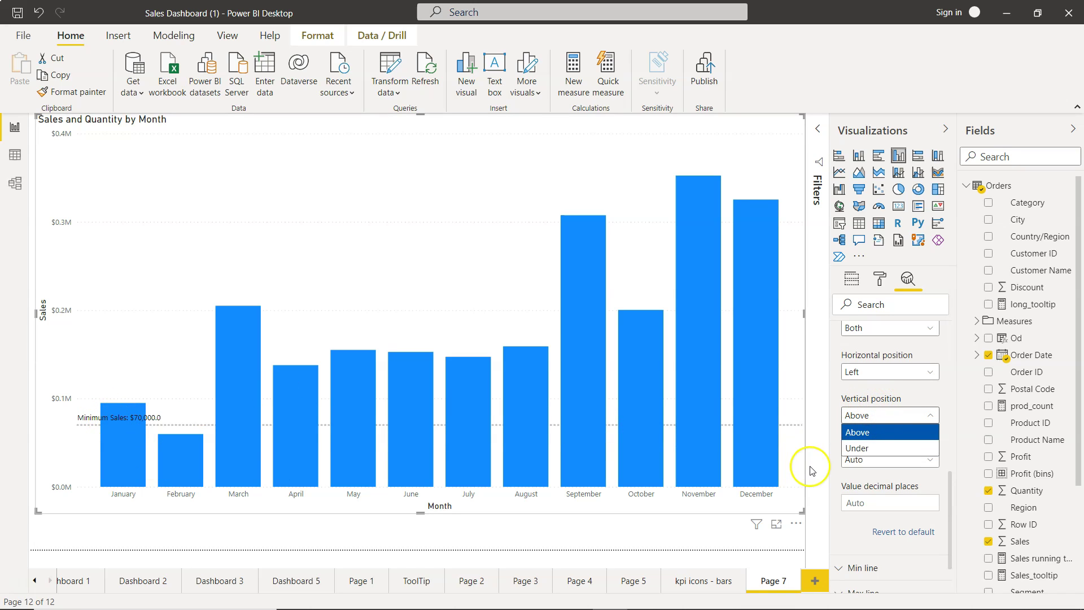
click(881, 473)
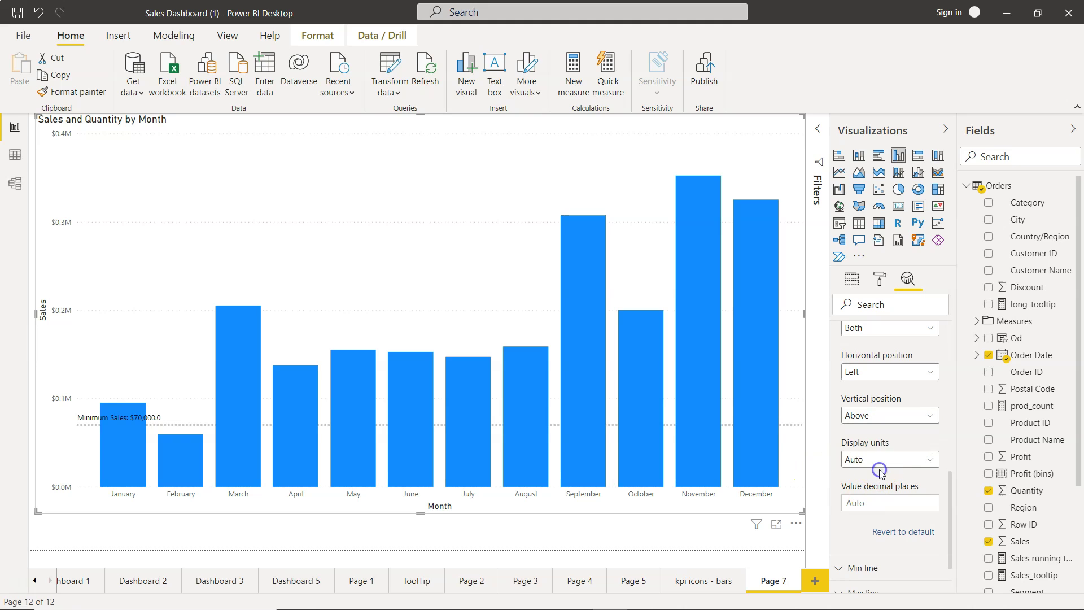
click(883, 459)
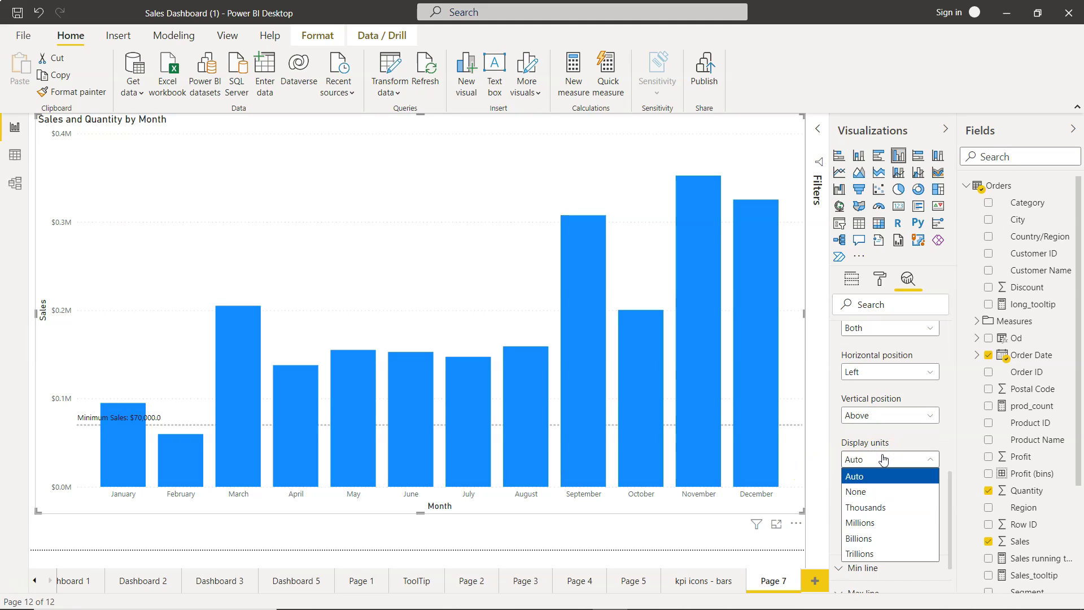
click(887, 510)
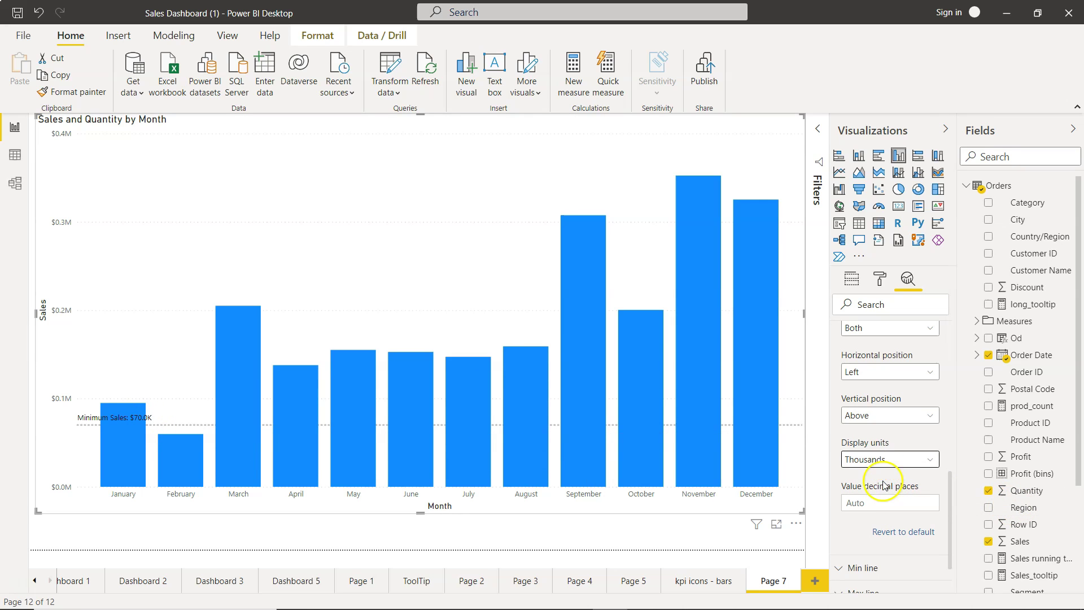
- Set the label's value decimal places to 0 so it reads $70K
click(882, 502)
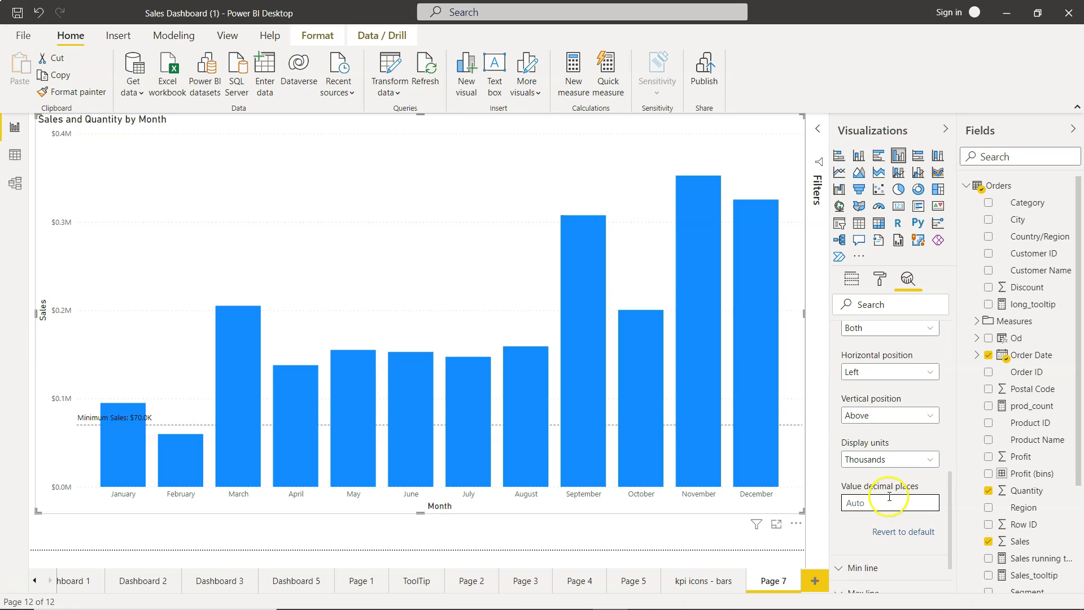
key(Tab)
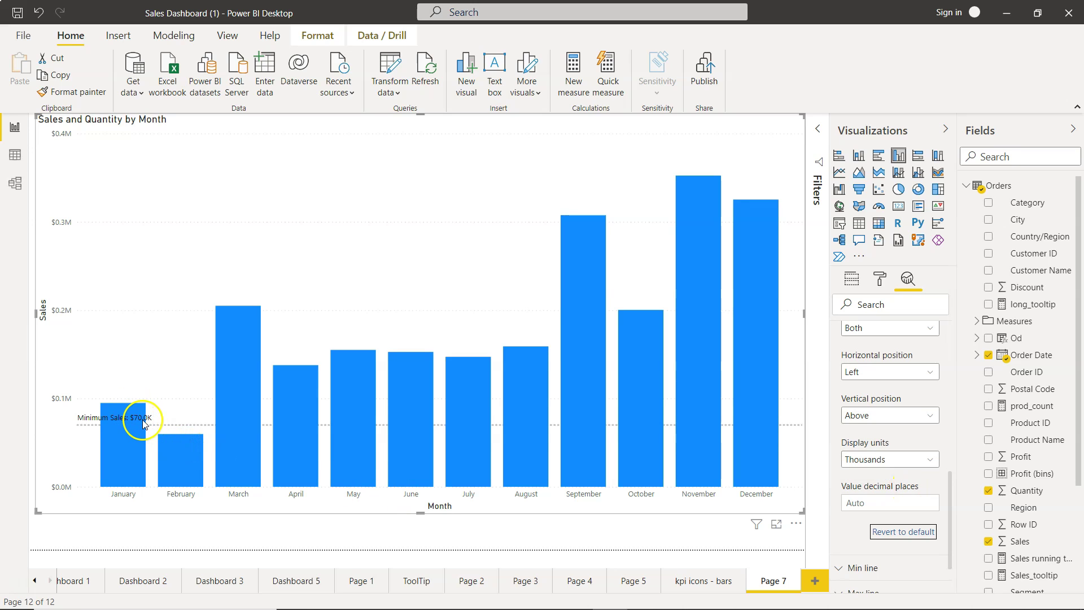
mouse_move(144, 420)
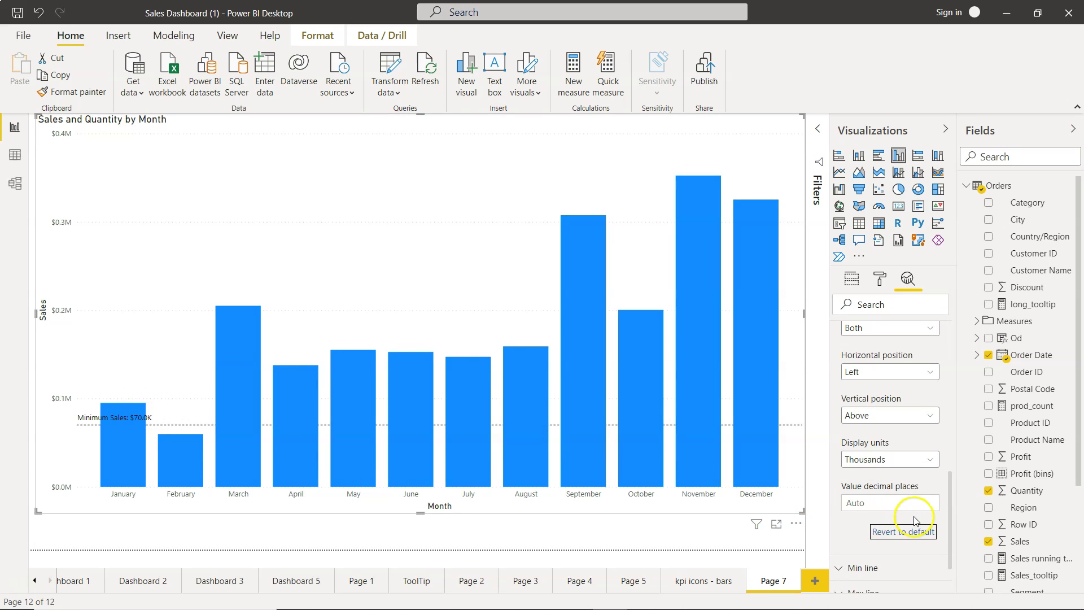
click(883, 502)
text(0)
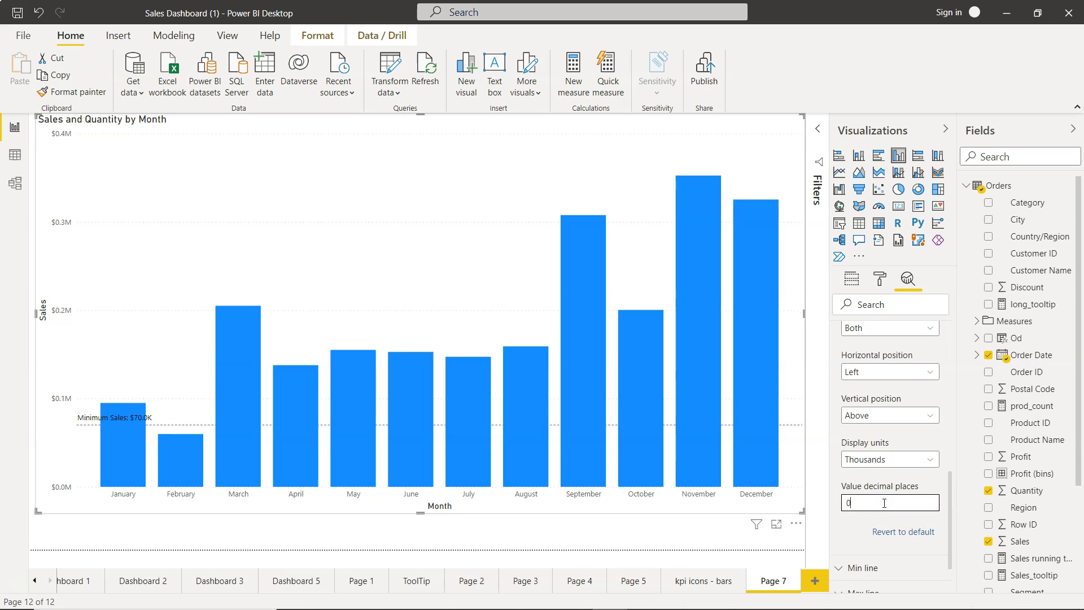
key(Tab)
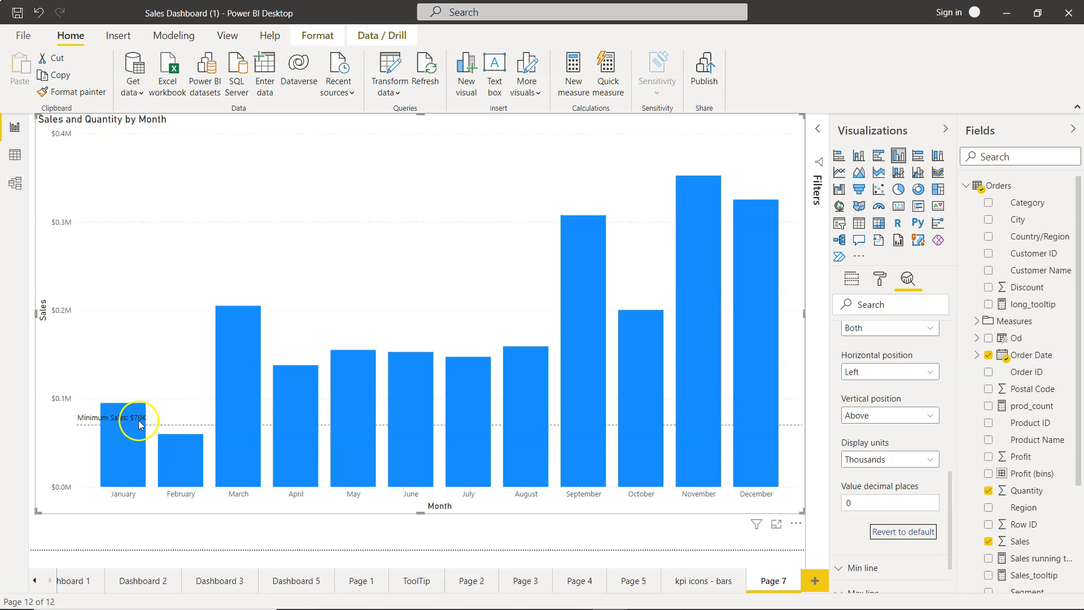
mouse_move(140, 425)
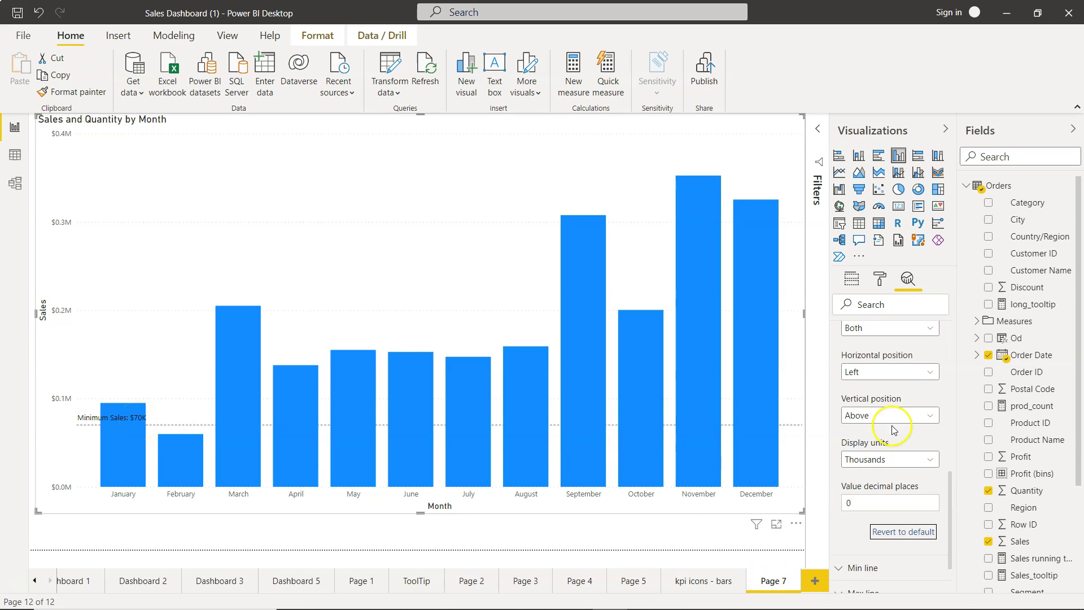
scroll(931, 401, up, 2)
scroll(930, 401, up, 4)
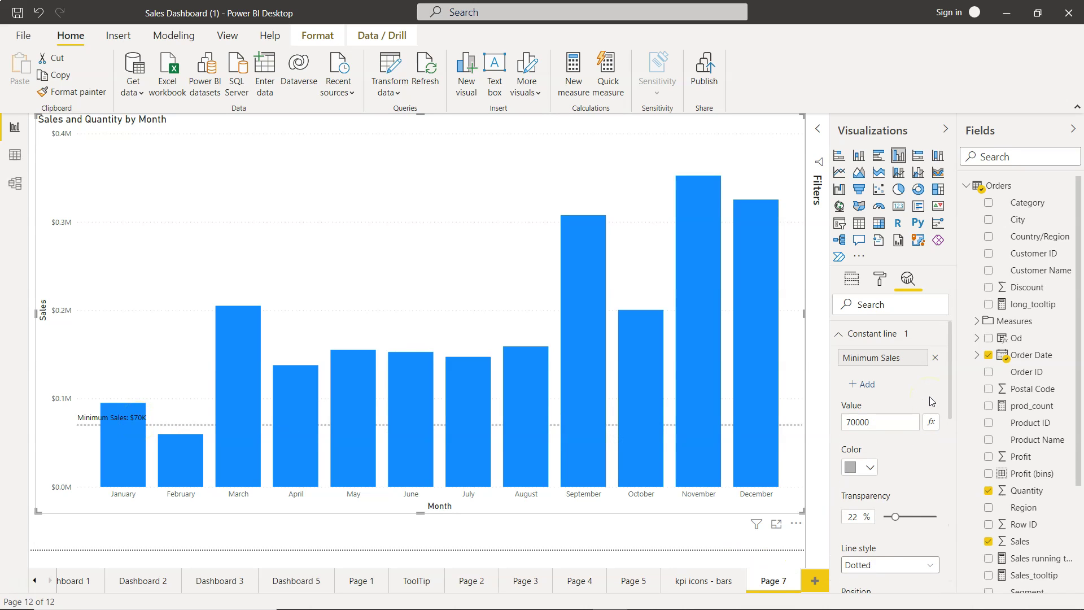
- Add a second constant line named Average Sales with value 170000
click(867, 389)
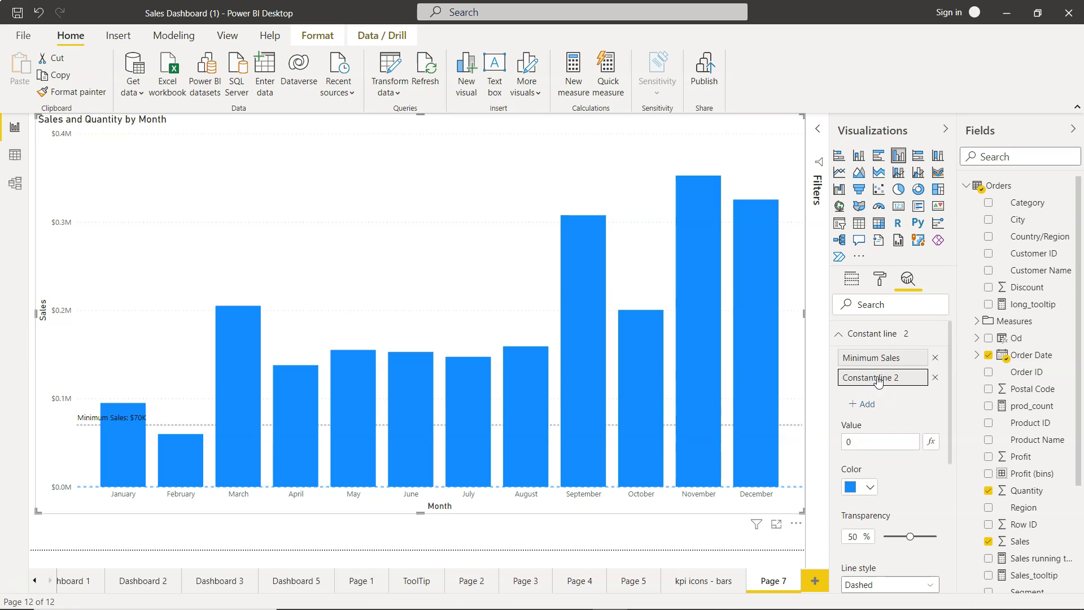
double_click(878, 377)
text(M)
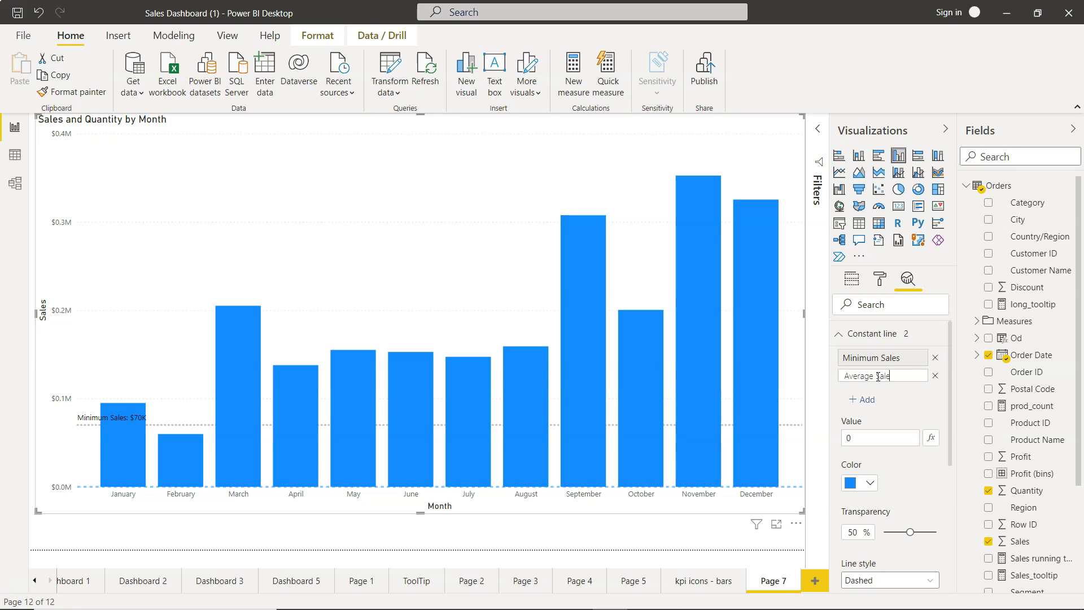
key(Return)
click(881, 437)
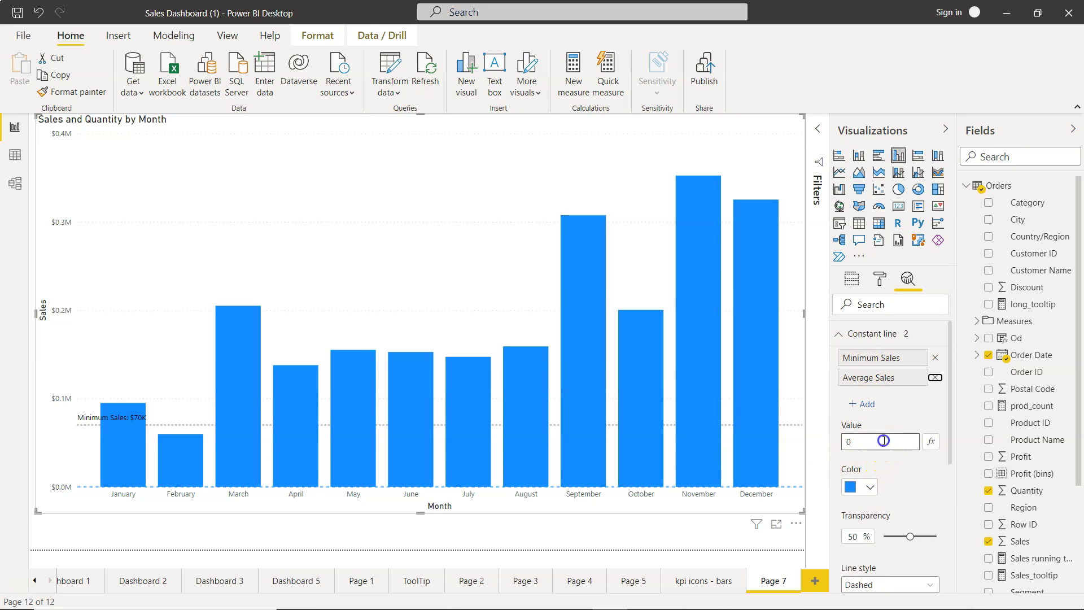
key(BackSpace)
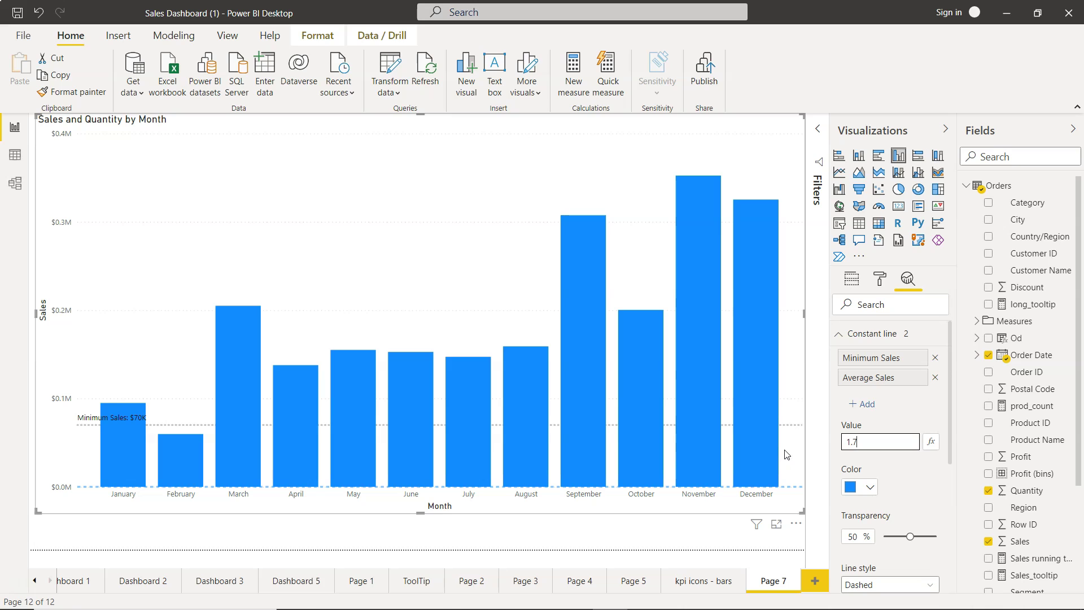
key(BackSpace)
- Make the Average Sales line grey, 22% transparent and dotted
click(859, 487)
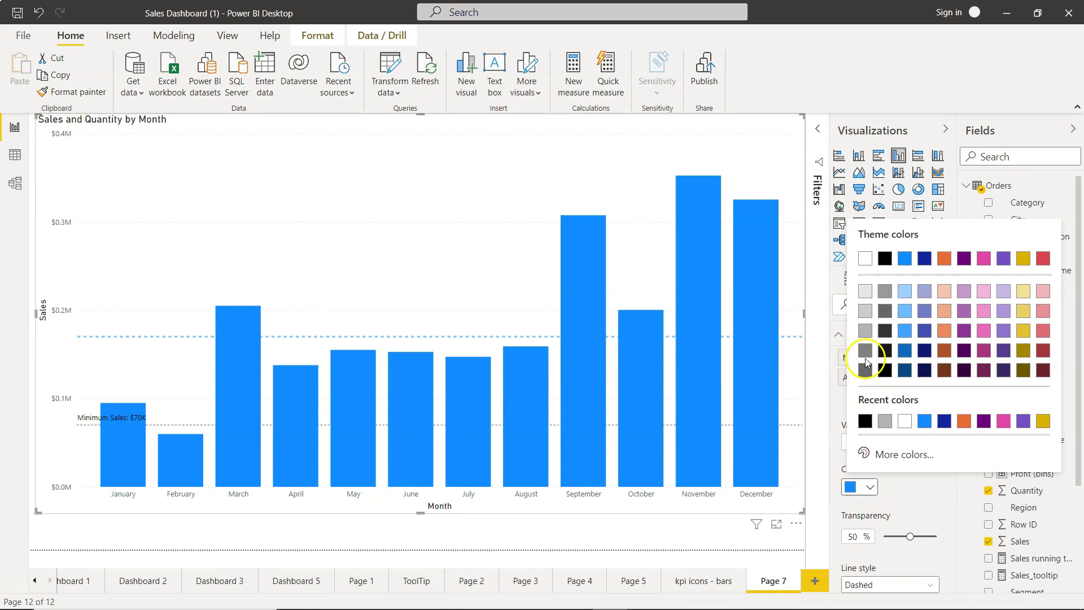
click(865, 352)
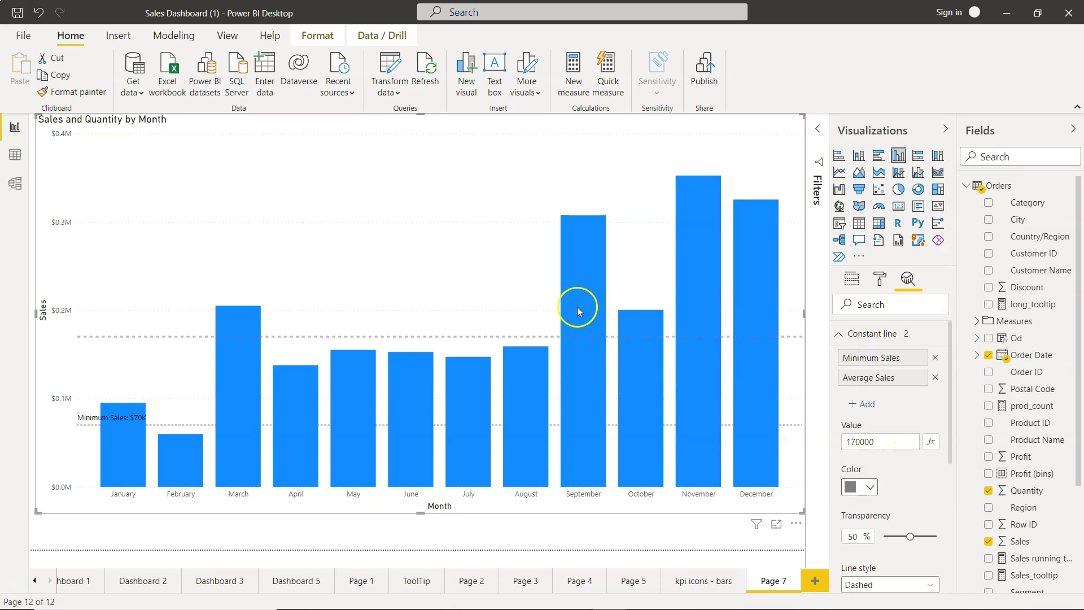
click(894, 537)
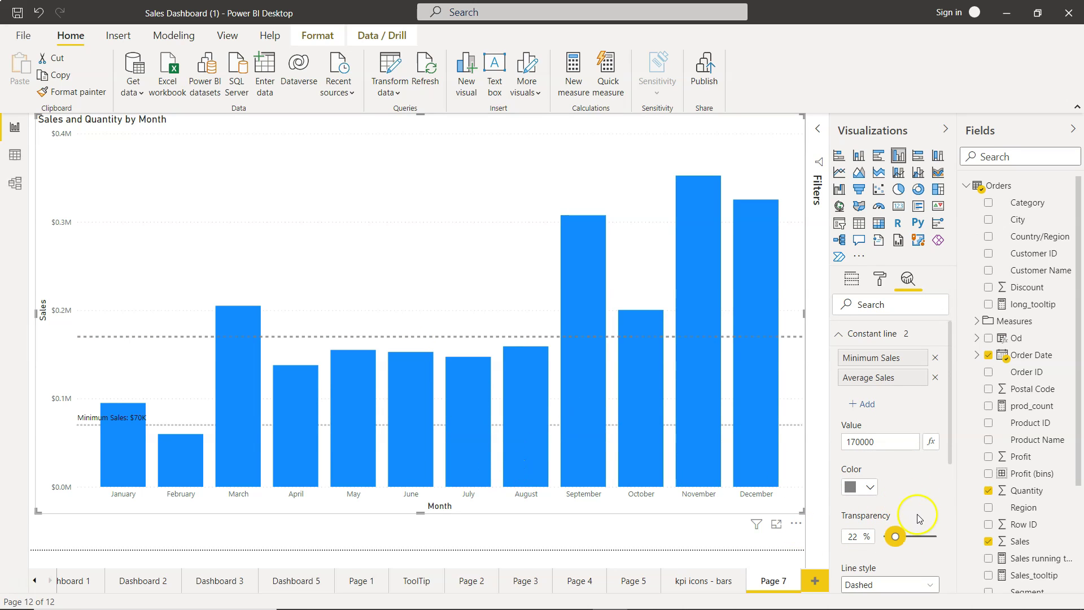
scroll(918, 473, down, 1)
click(895, 520)
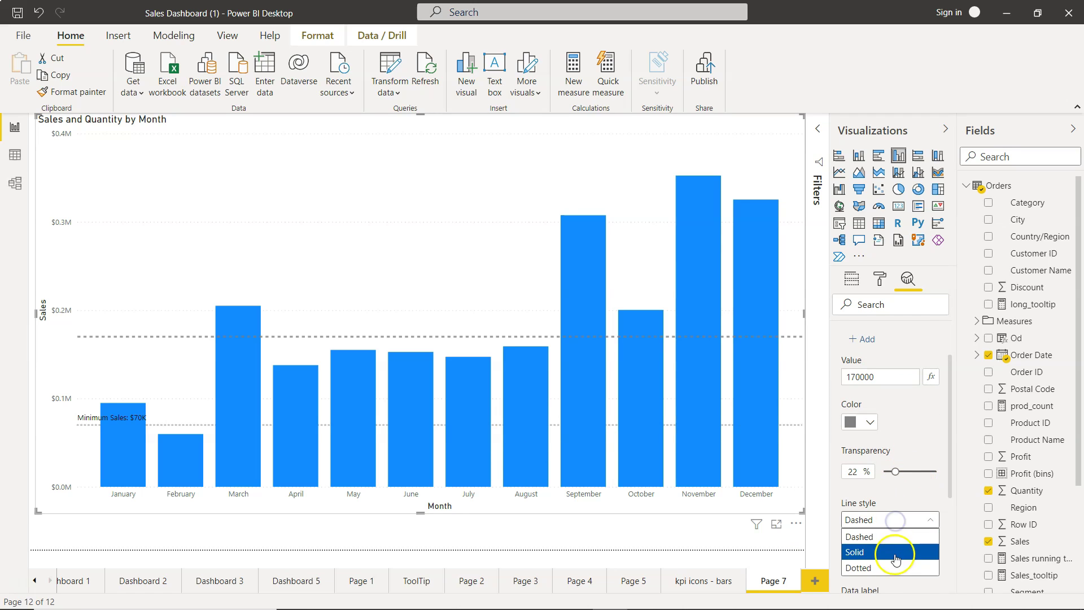
click(894, 569)
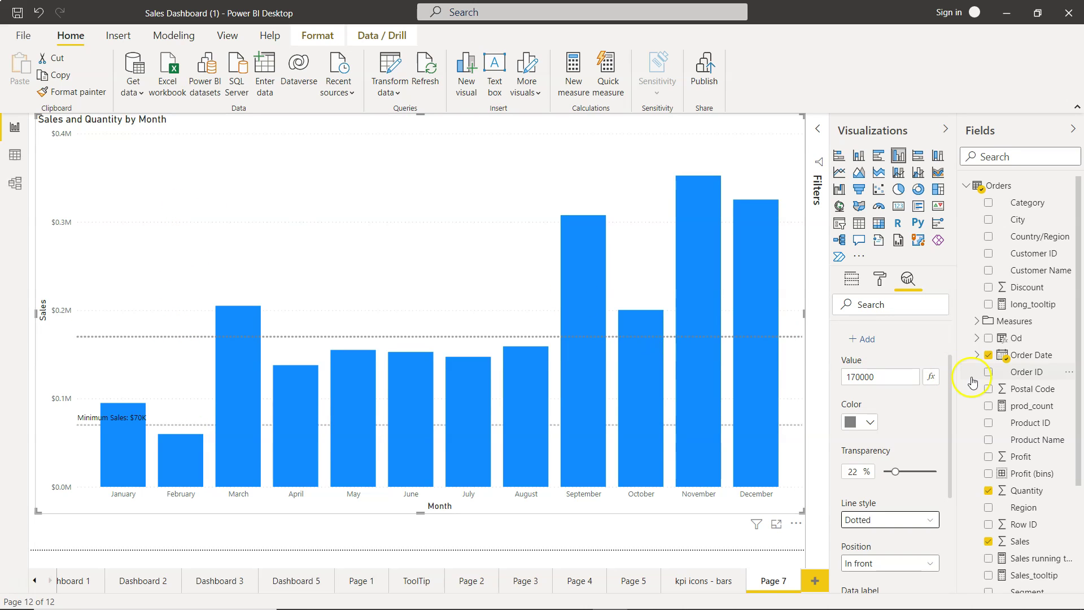
- Add a third constant line with value 300000
scroll(888, 402, up, 2)
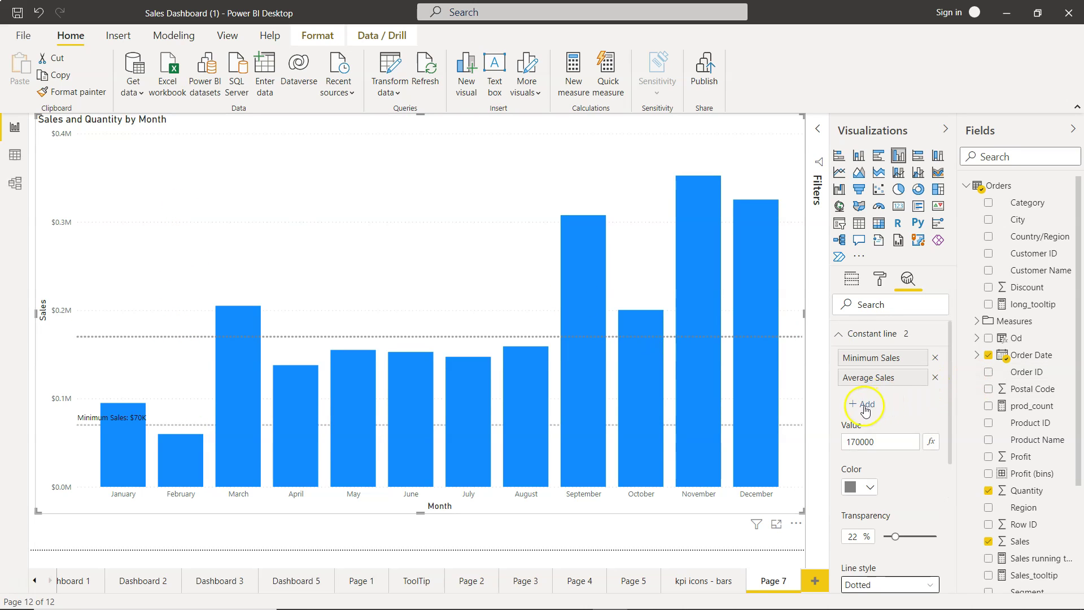
click(864, 398)
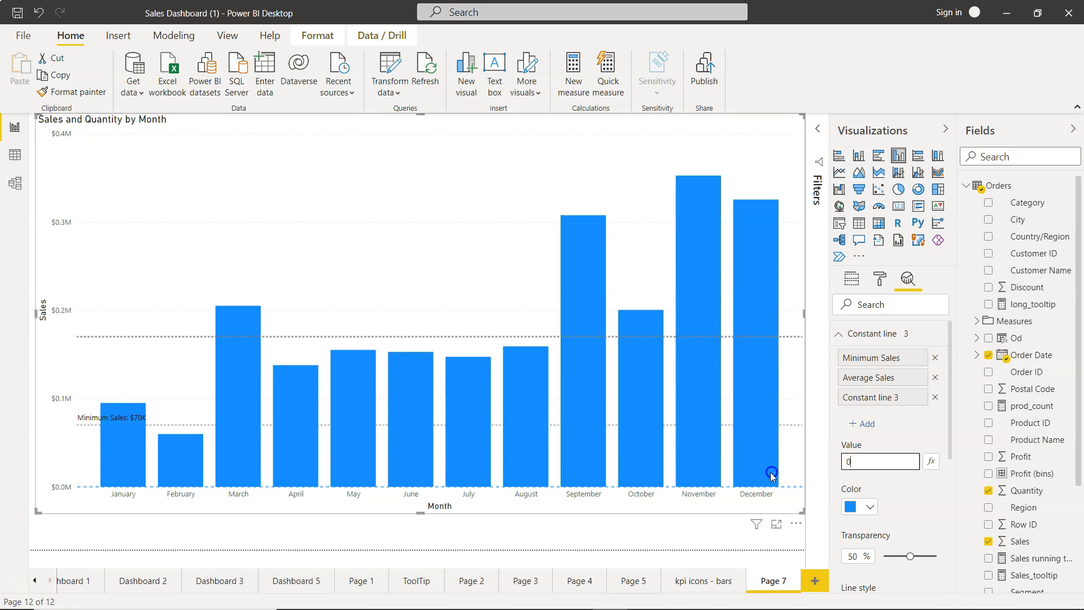
key(BackSpace)
text(300000)
key(Tab)
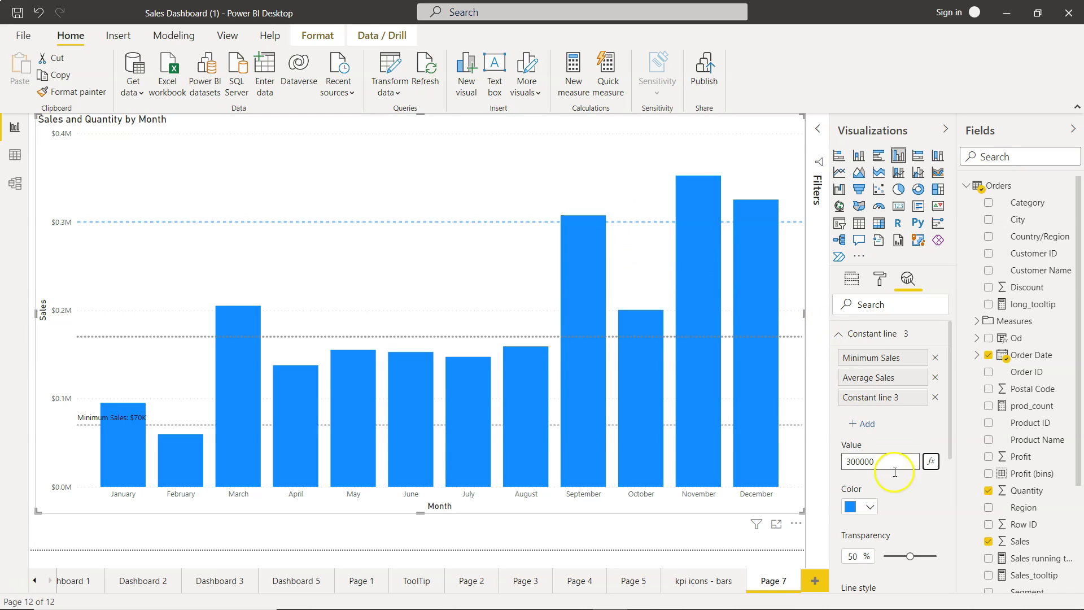
- Make the 300000 line grey with 22% transparency
scroll(897, 485, down, 2)
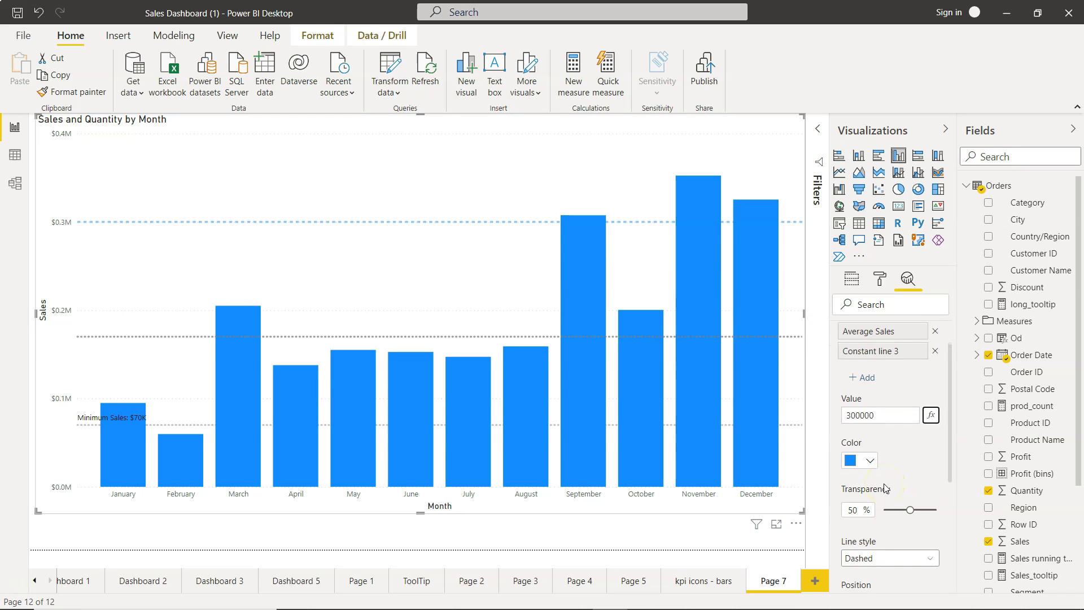
click(863, 460)
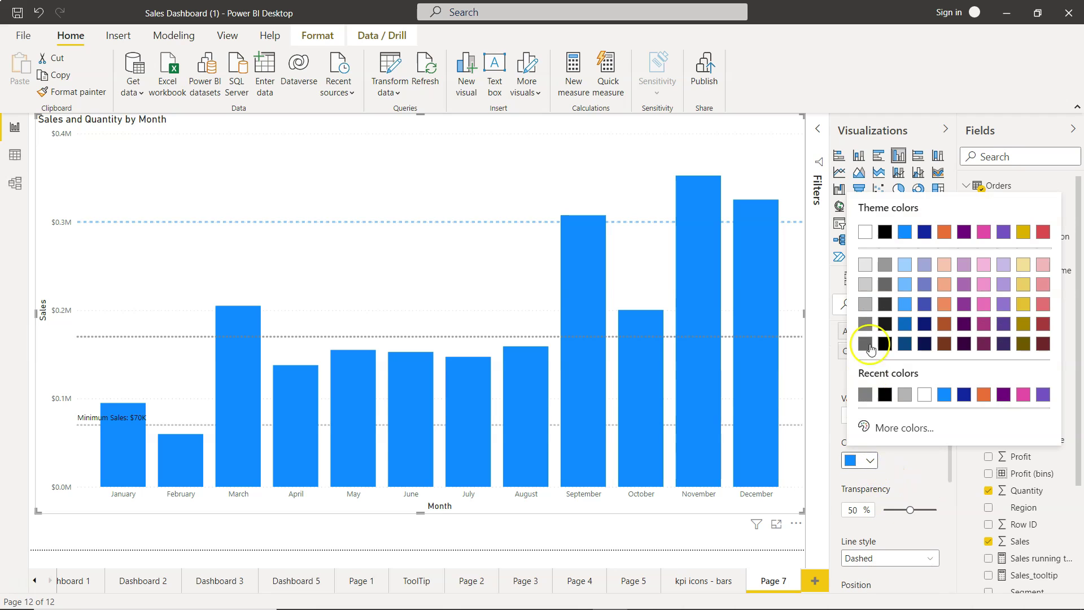
click(865, 344)
scroll(883, 448, down, 4)
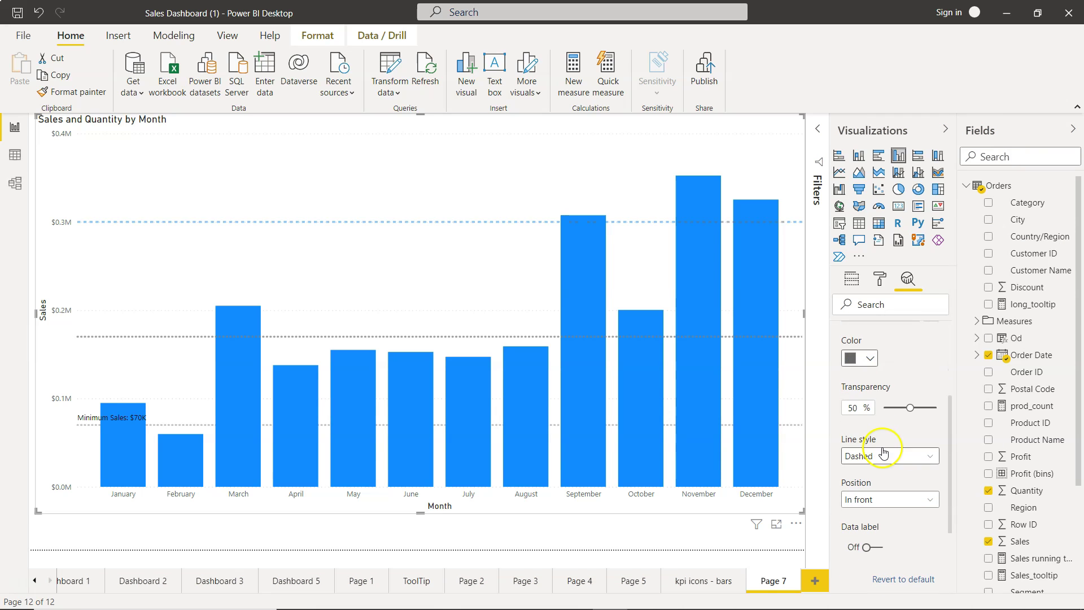
double_click(860, 411)
key(BackSpace)
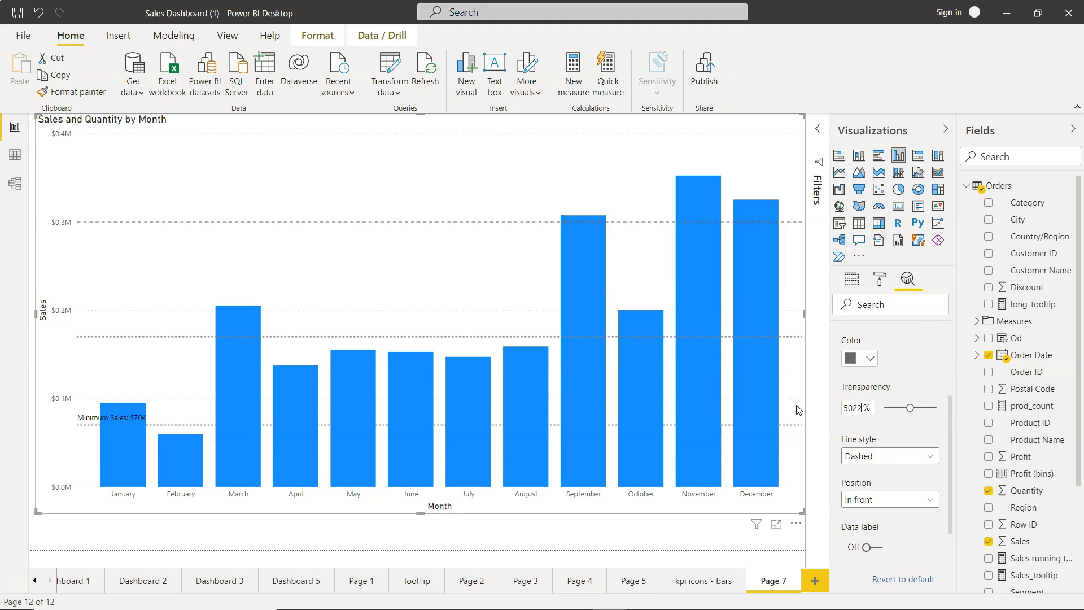
click(802, 397)
click(911, 378)
text(3)
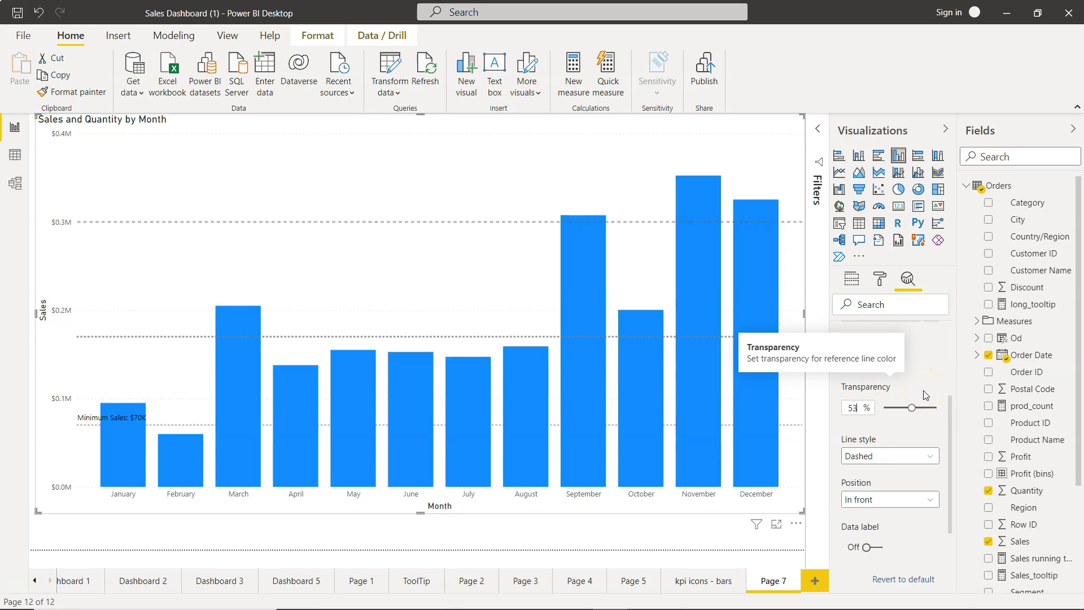
text(3)
drag(911, 407, 895, 410)
- Set the 300000 line style to Dotted and position it behind the bars
click(890, 464)
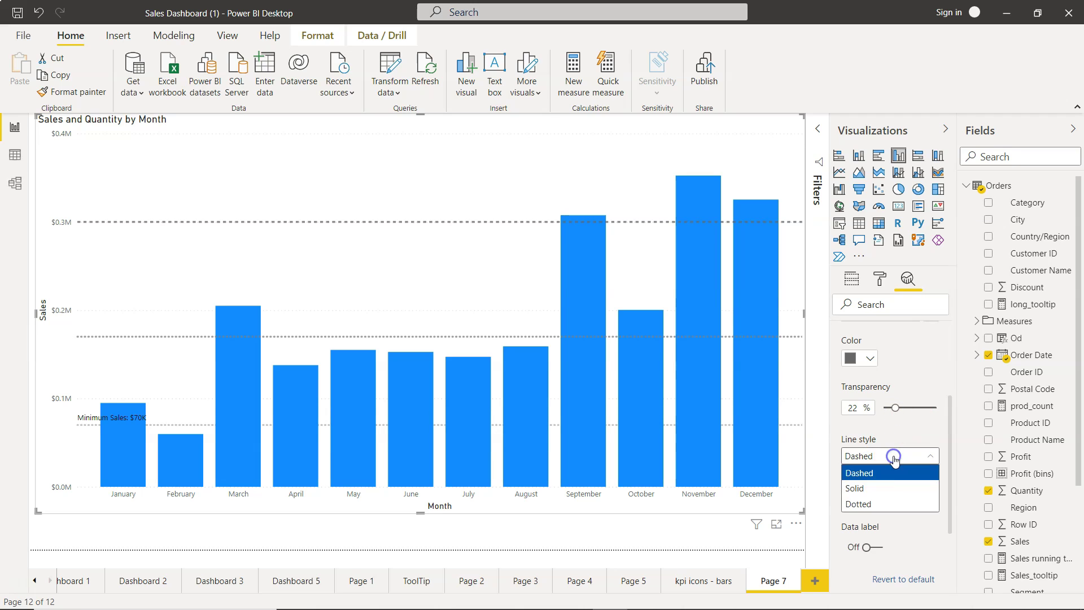
click(898, 505)
click(896, 508)
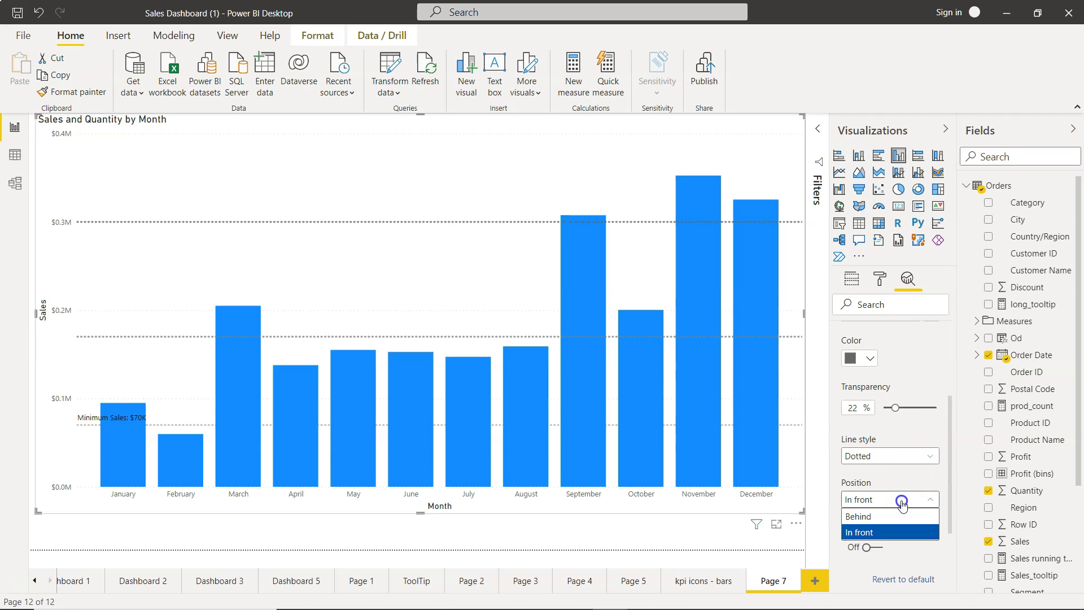
click(900, 518)
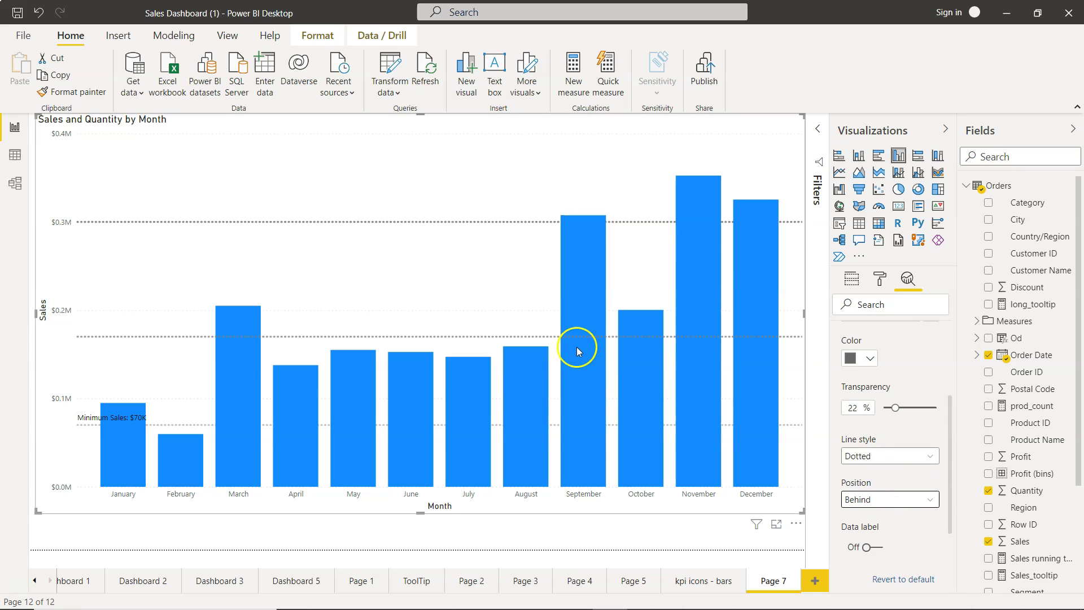
scroll(928, 357, up, 3)
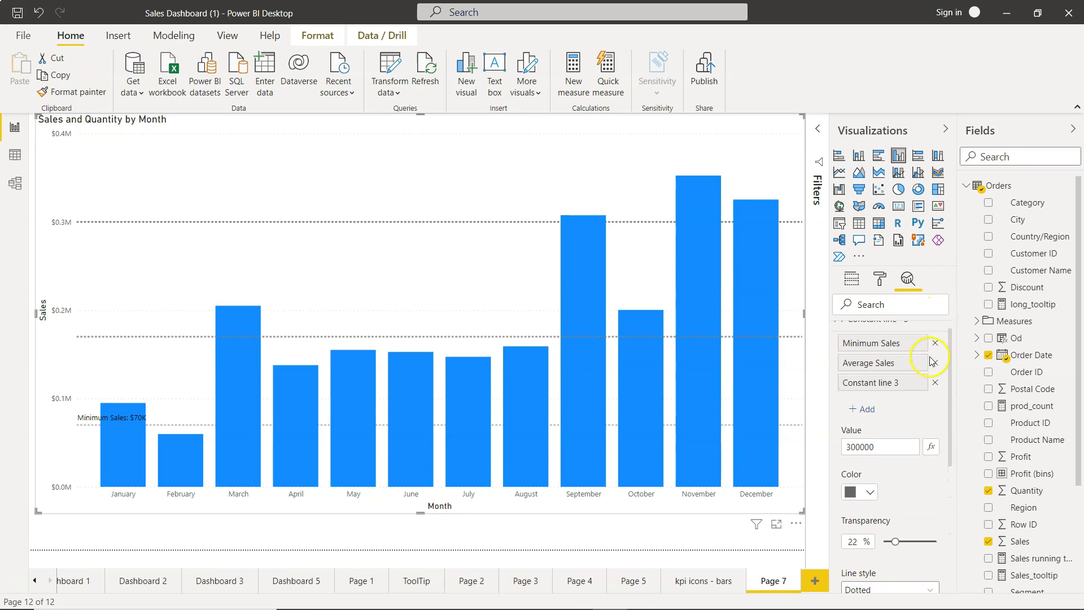
- Rename the third constant line to Max Sales
double_click(892, 381)
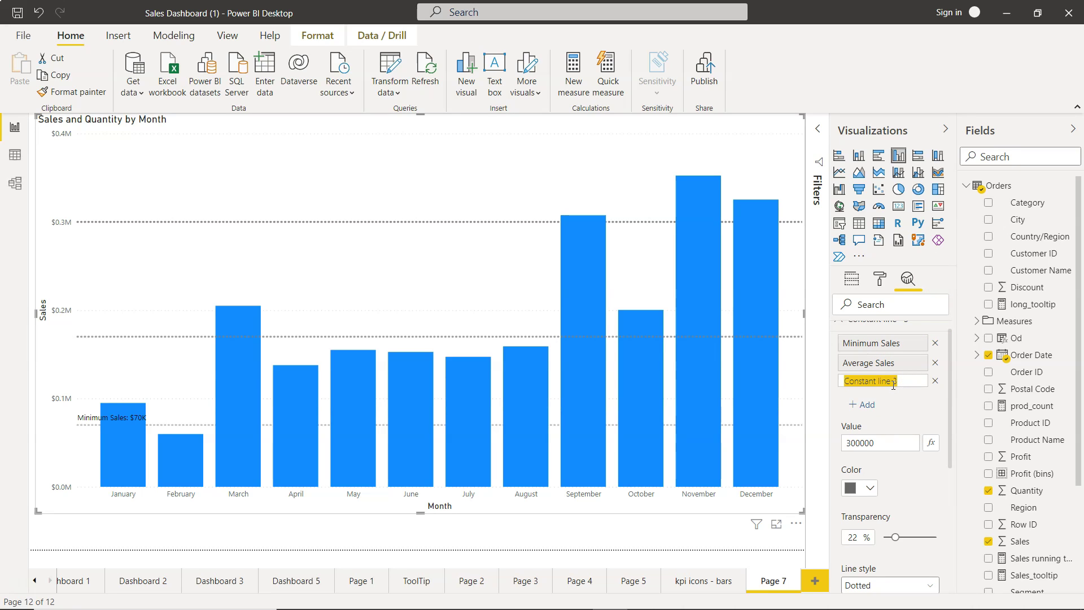
text(Max Sales)
key(Return)
- Turn on the Average Sales line's data label, showing $1,70,000.0
click(892, 364)
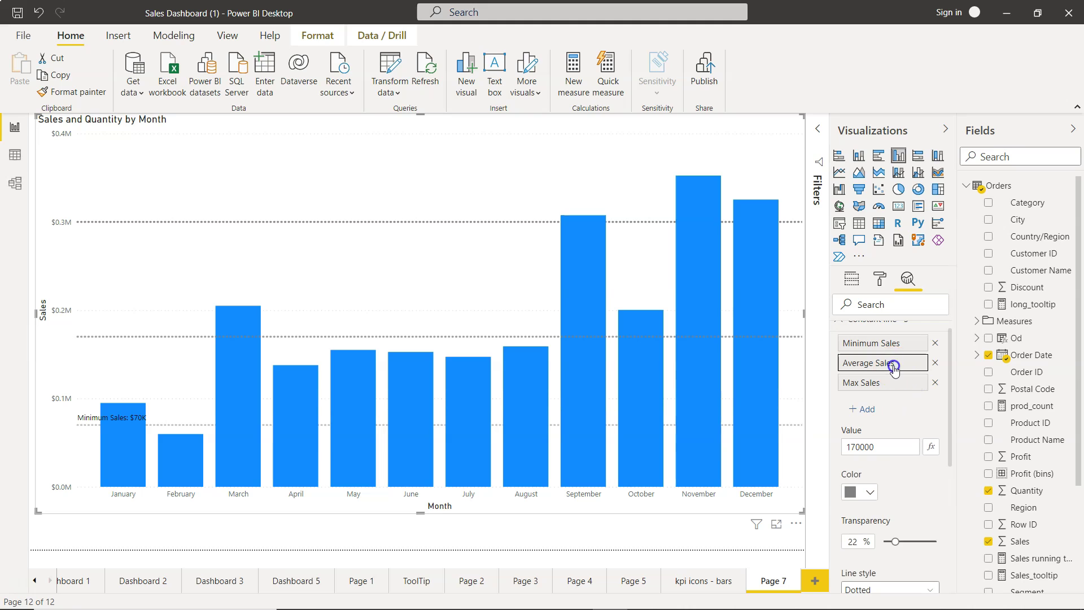
click(890, 343)
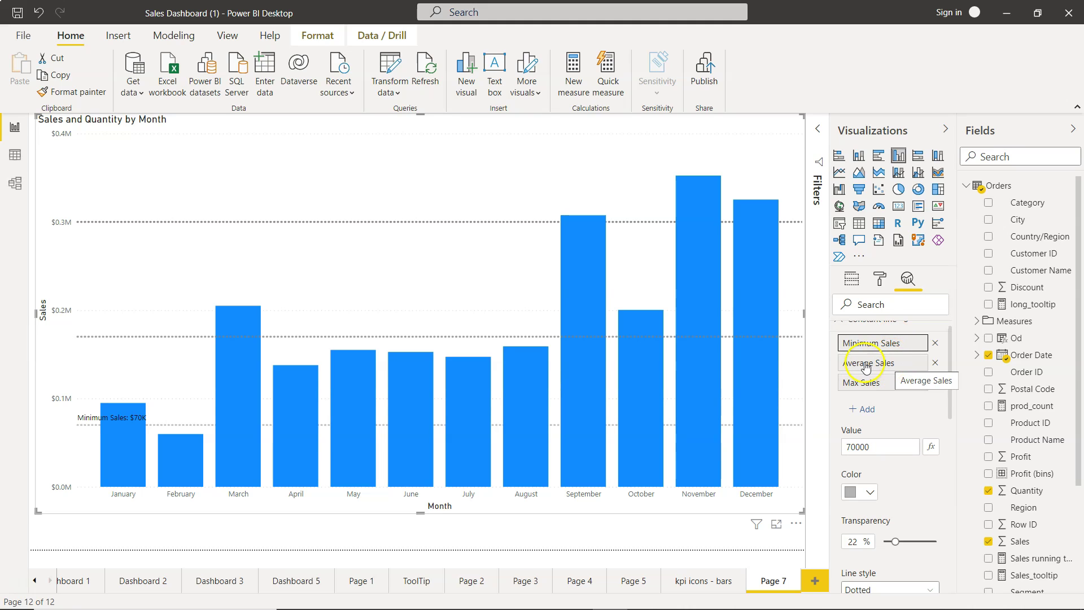
click(890, 365)
scroll(915, 508, down, 5)
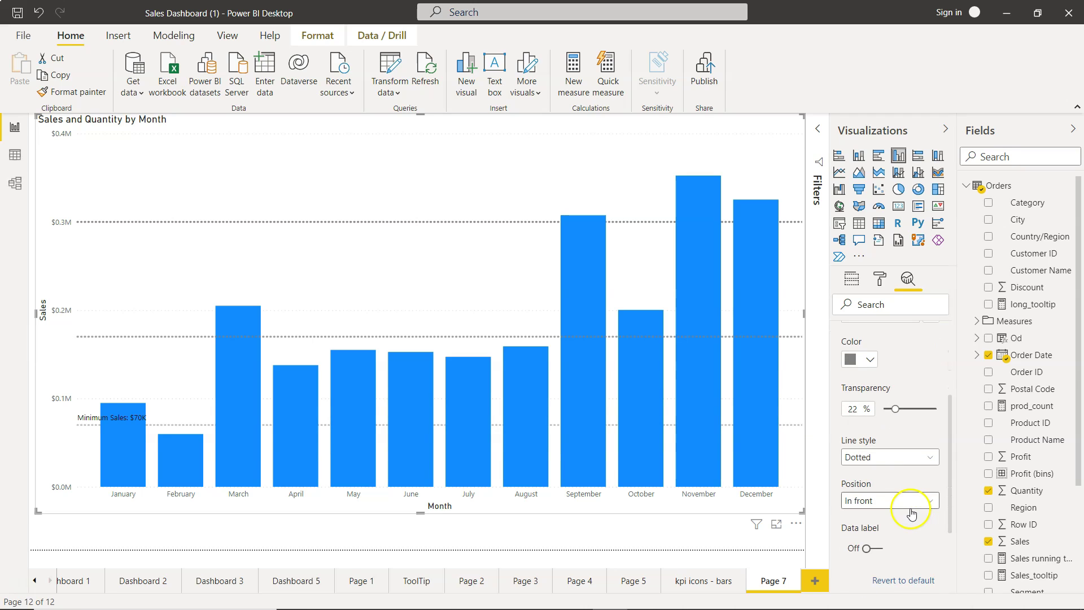
click(874, 416)
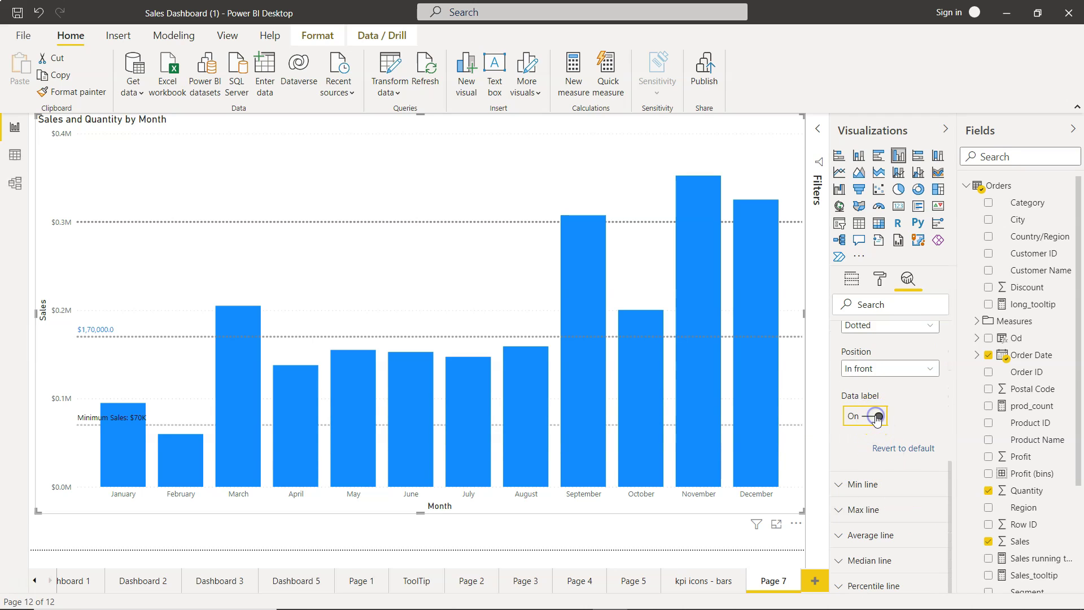
scroll(876, 419, up, 5)
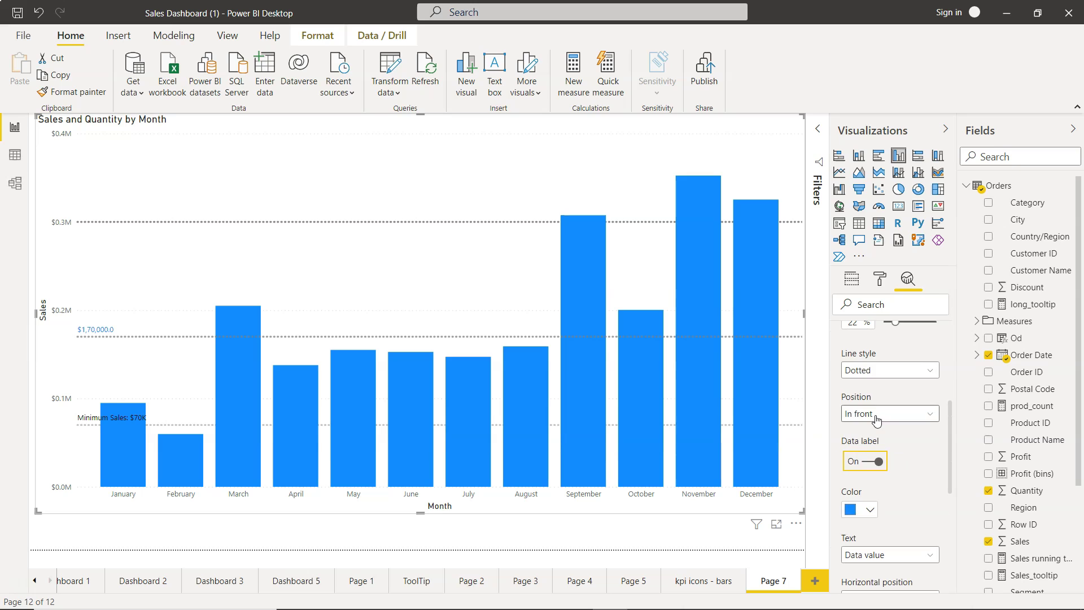